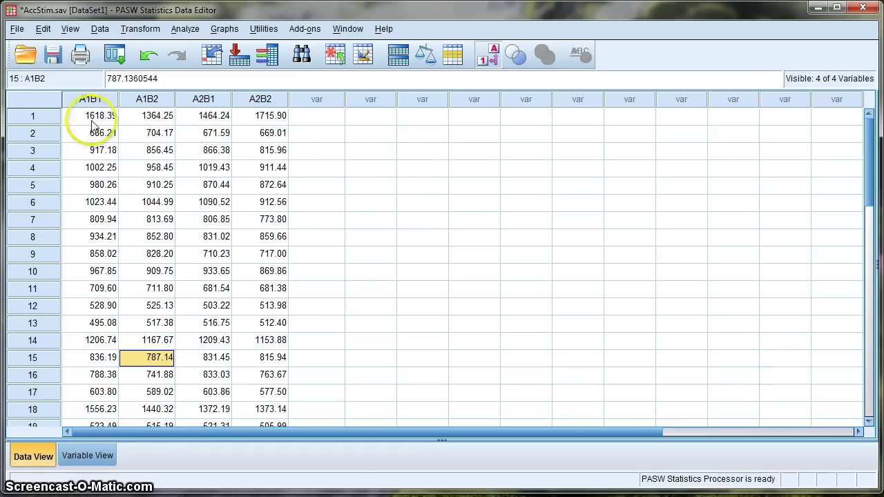
- Examine the data set's layout, looking at the first participants' rows, the end of the data, and each of the four condition columns
{"action": "left_click_drag", "start_coordinate": [81, 116], "coordinate": [280, 115]}
{"action": "left_click_drag", "start_coordinate": [94, 136], "coordinate": [280, 133]}
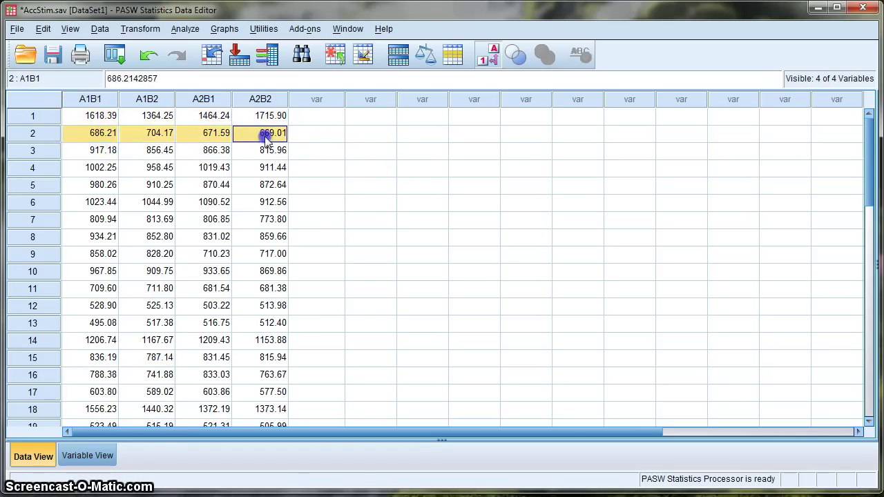
{"action": "left_click_drag", "start_coordinate": [88, 150], "coordinate": [276, 150]}
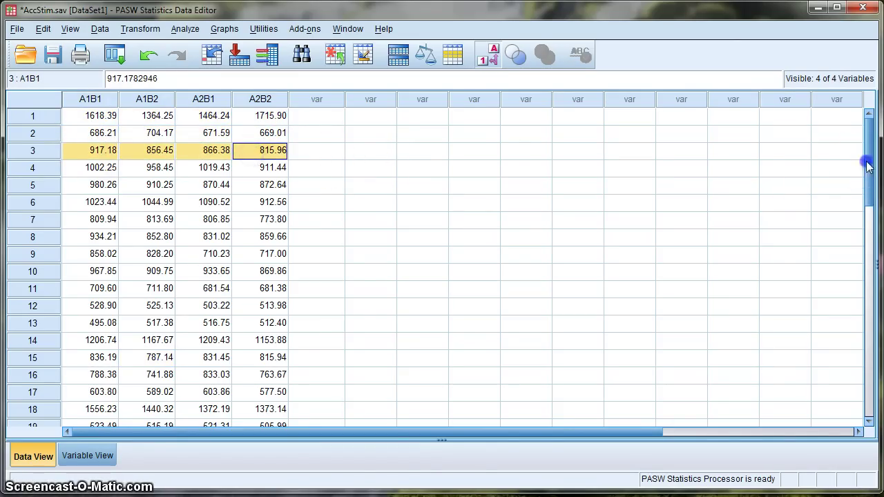
{"action": "left_click_drag", "start_coordinate": [868, 148], "coordinate": [868, 203]}
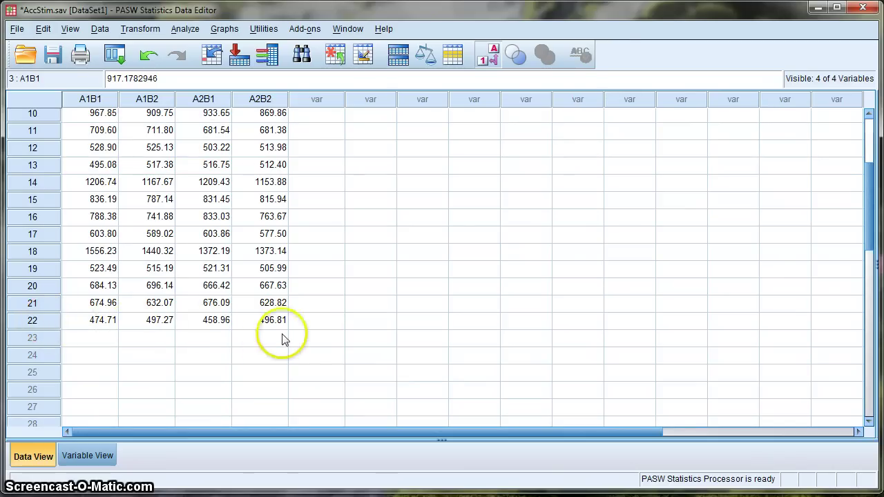
{"action": "left_click_drag", "start_coordinate": [868, 212], "coordinate": [863, 161]}
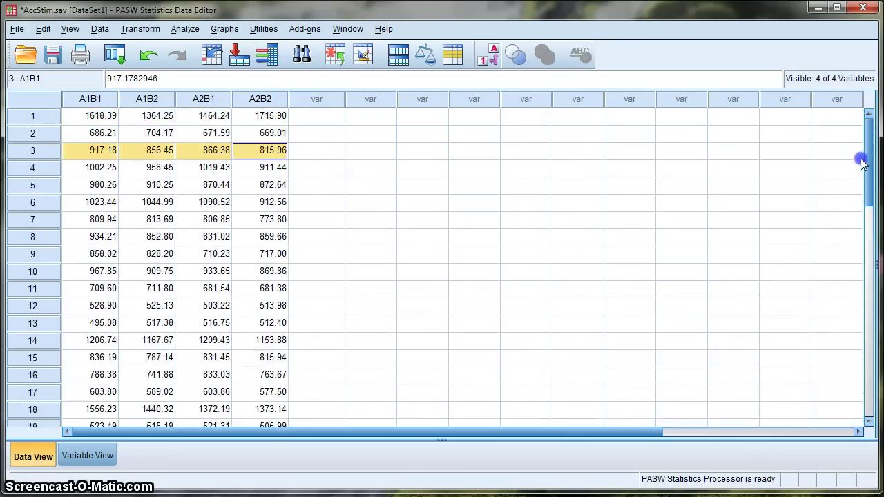
{"action": "left_click", "coordinate": [109, 102]}
{"action": "left_click", "coordinate": [147, 100]}
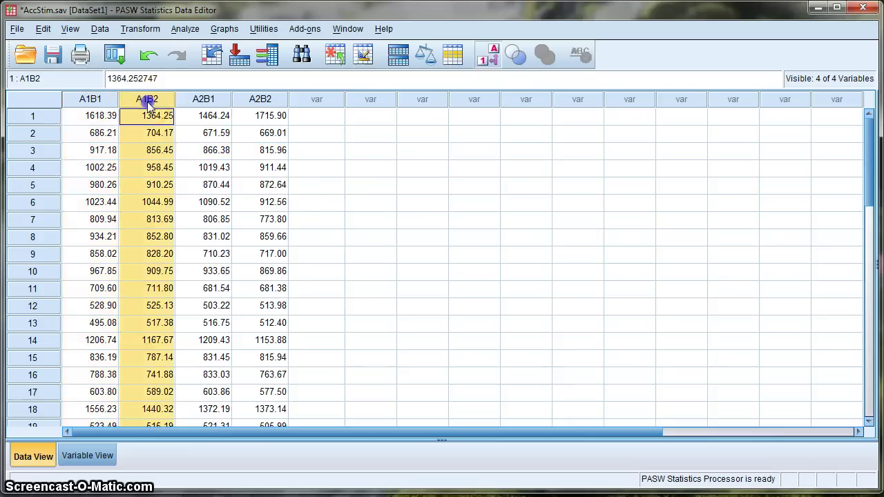
{"action": "left_click", "coordinate": [218, 100]}
{"action": "left_click", "coordinate": [253, 100]}
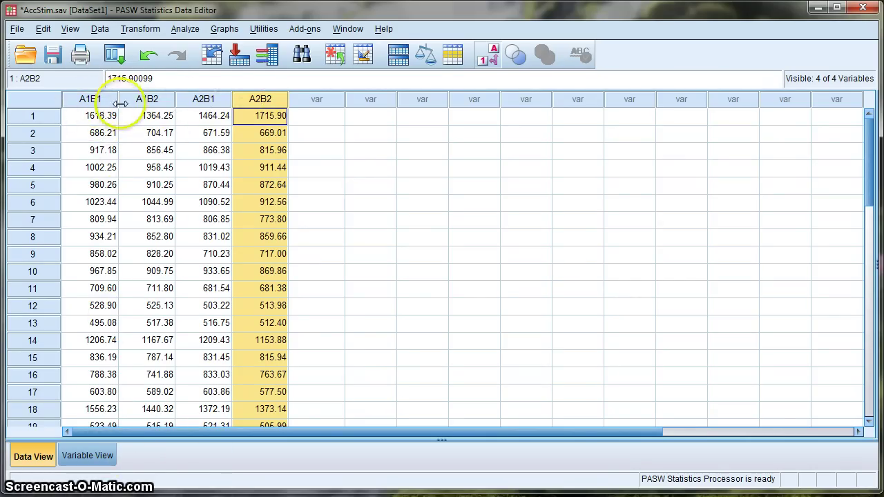
- In the variable definitions, rename variable A1B1 as HighSwitch
{"action": "left_click", "coordinate": [89, 460]}
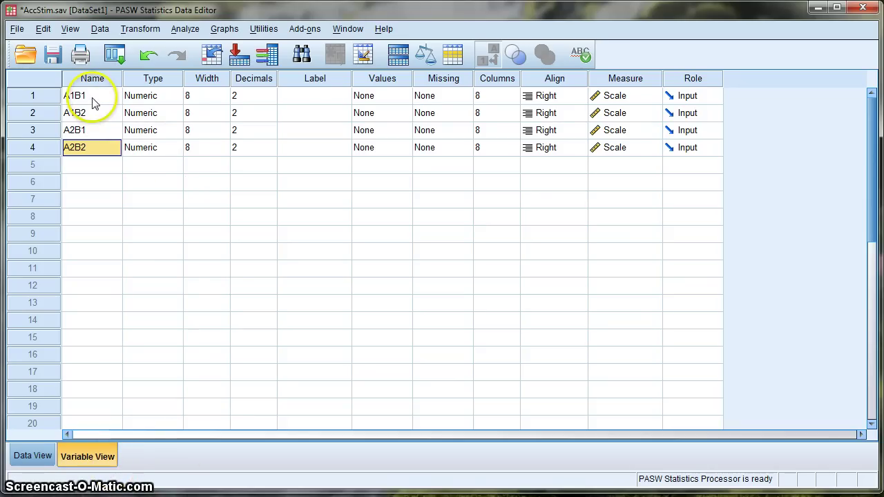
{"action": "left_click", "coordinate": [90, 96]}
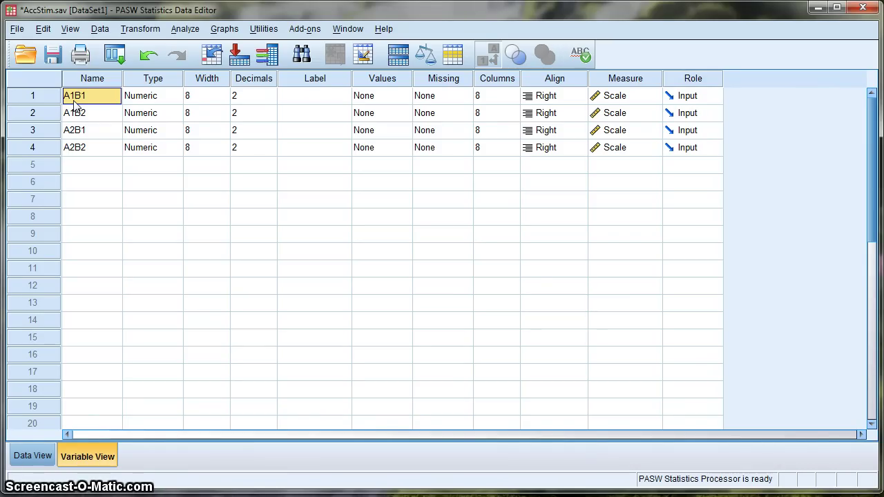
{"action": "type", "text": "High"}
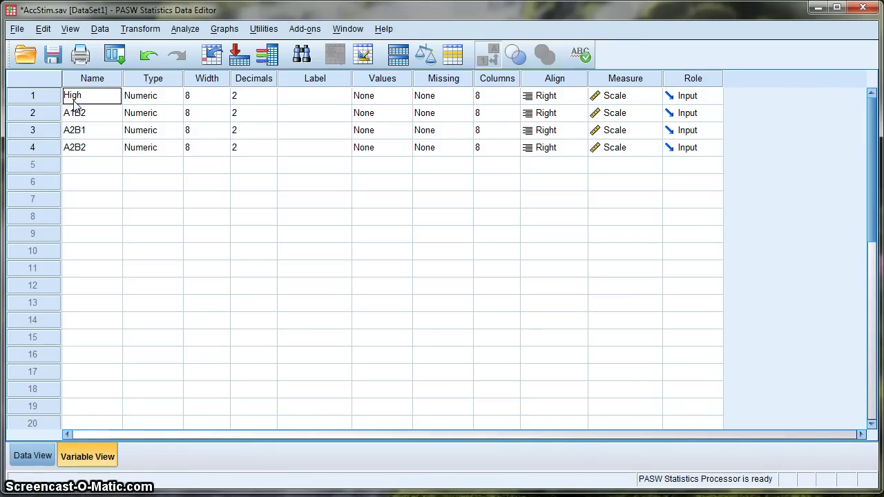
{"action": "type", "text": "WF"}
{"action": "key", "text": "BackSpace"}
{"action": "key", "text": "BackSpace"}
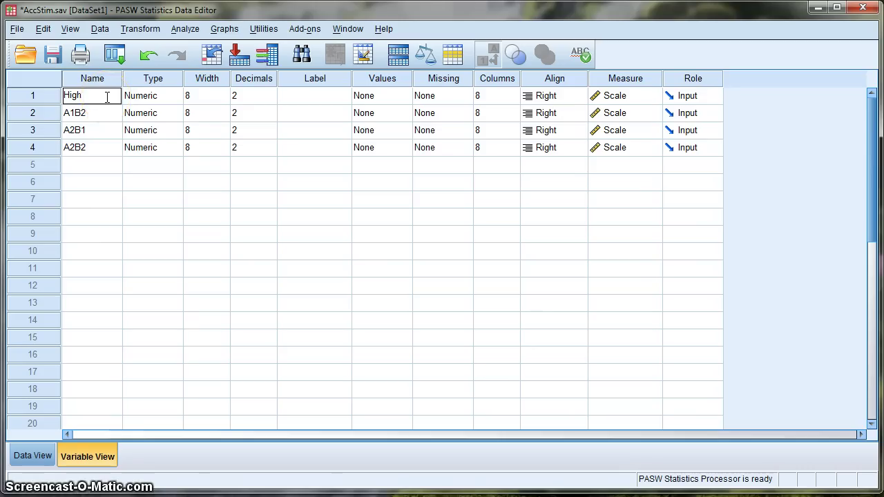
{"action": "type", "text": "Switc"}
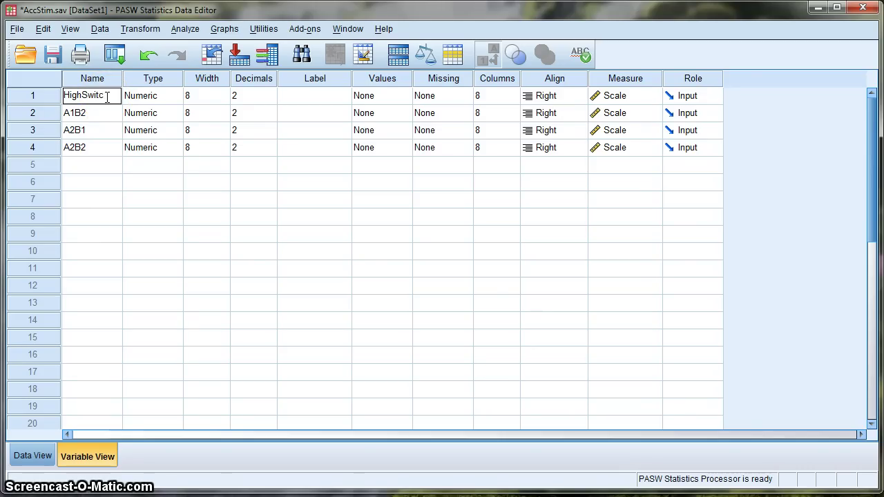
{"action": "type", "text": "h"}
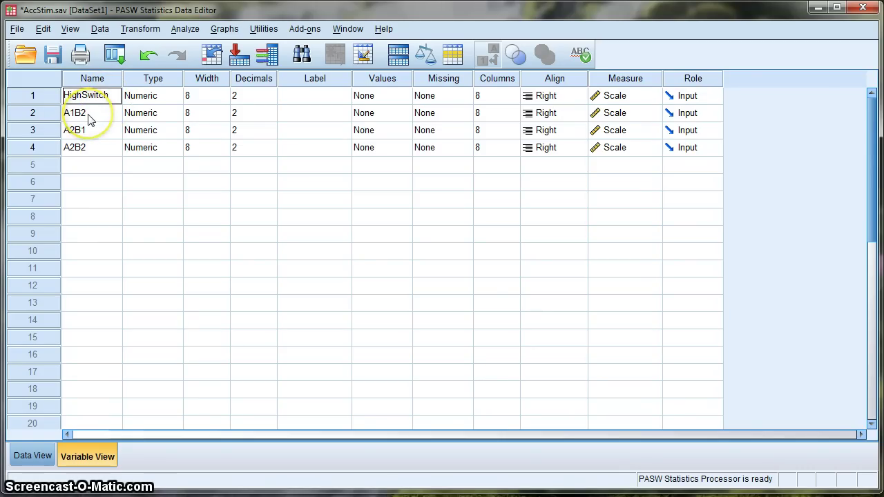
- Rename variable A1B2 as HighRepeat
{"action": "left_click", "coordinate": [89, 118]}
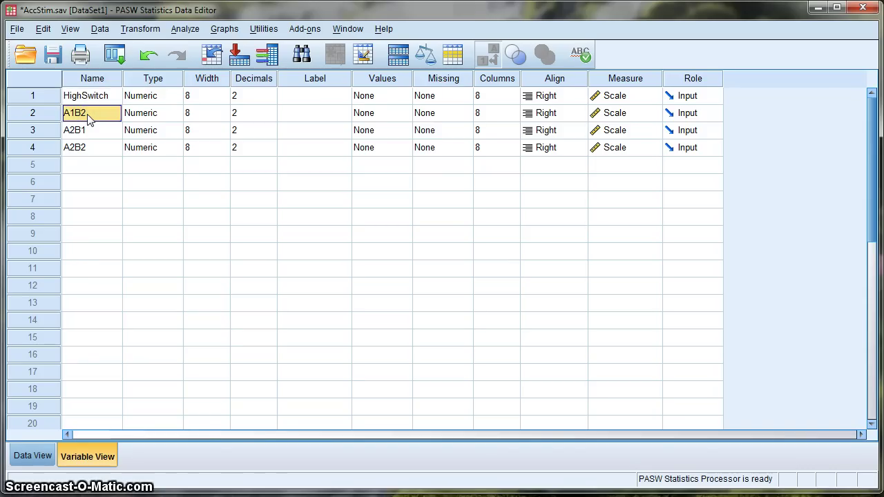
{"action": "type", "text": "Hui"}
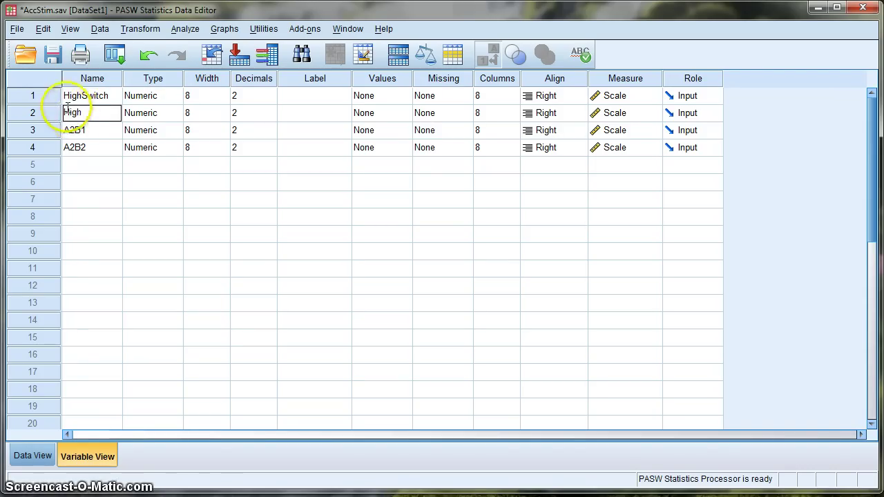
{"action": "left_click", "coordinate": [68, 104]}
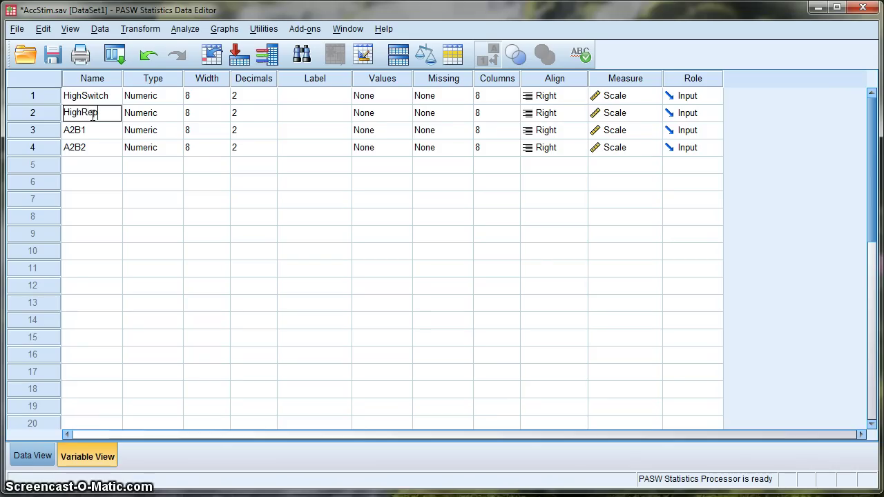
- Rename variable A2B1 as LowSwitch and variable A2B2 as LowRepeat
{"action": "left_click", "coordinate": [75, 133]}
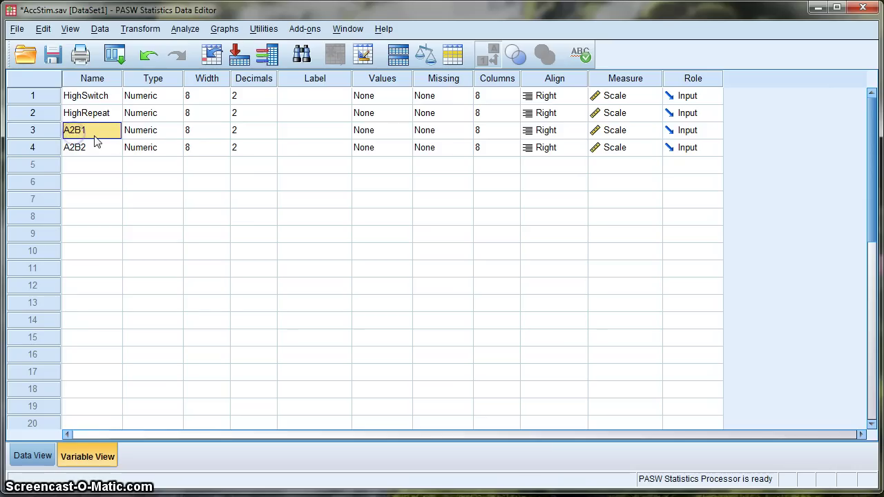
{"action": "type", "text": "Low"}
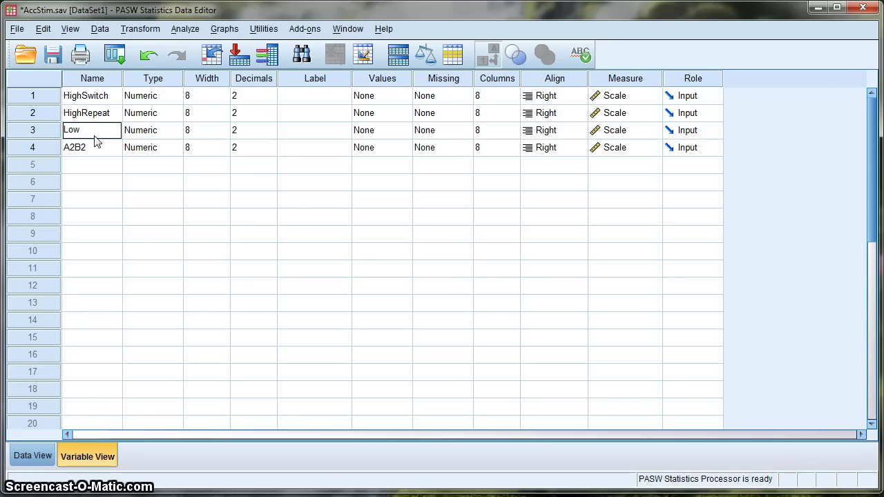
{"action": "type", "text": "Switch"}
{"action": "left_click", "coordinate": [95, 145]}
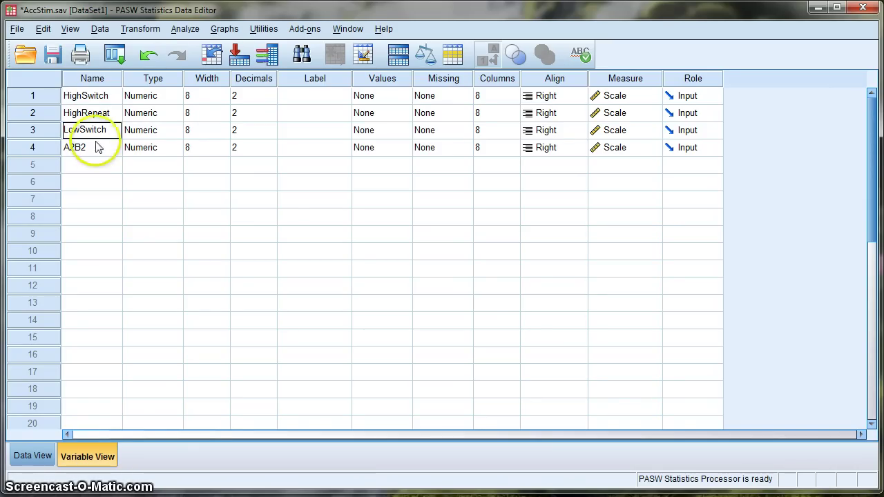
{"action": "type", "text": "H"}
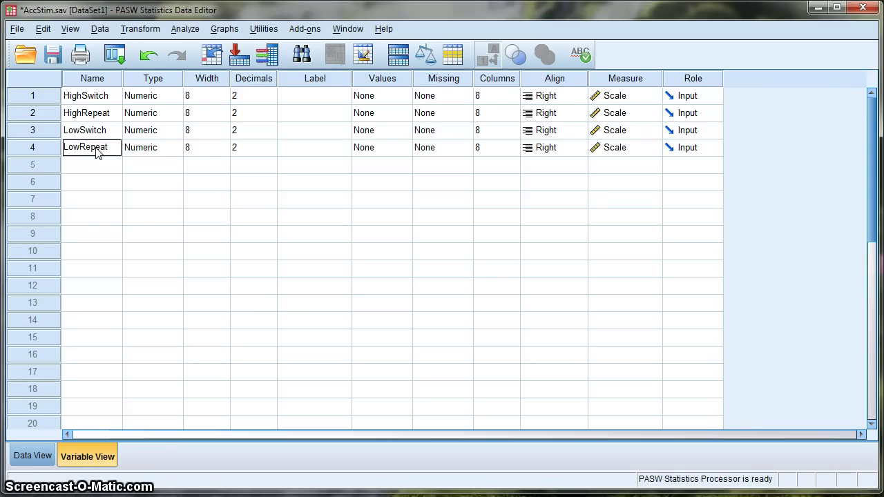
{"action": "left_click", "coordinate": [98, 217]}
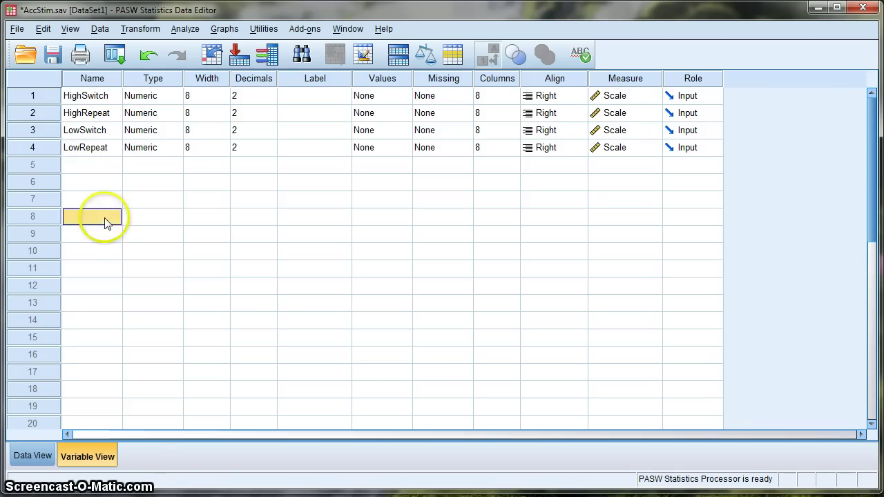
- Return to the case data and review the HighSwitch, HighRepeat, LowSwitch and LowRepeat columns one by one
{"action": "left_click", "coordinate": [31, 455]}
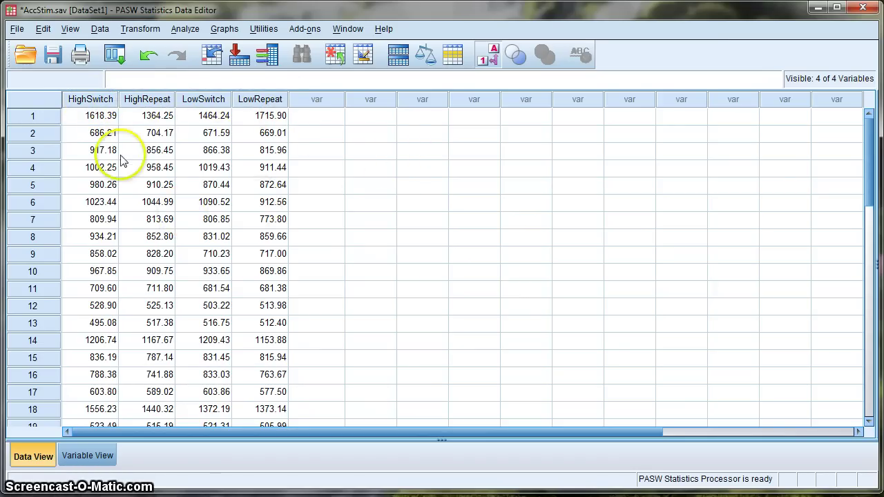
{"action": "left_click", "coordinate": [101, 102]}
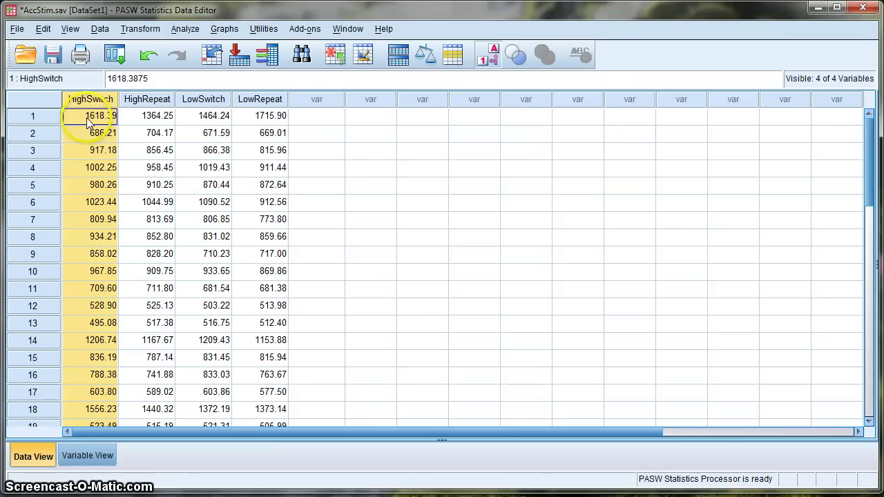
{"action": "left_click", "coordinate": [145, 101]}
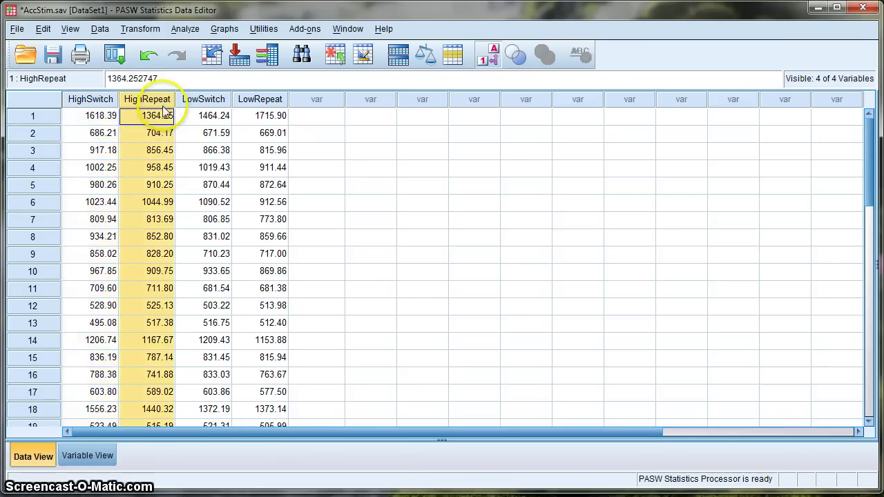
{"action": "left_click", "coordinate": [211, 105]}
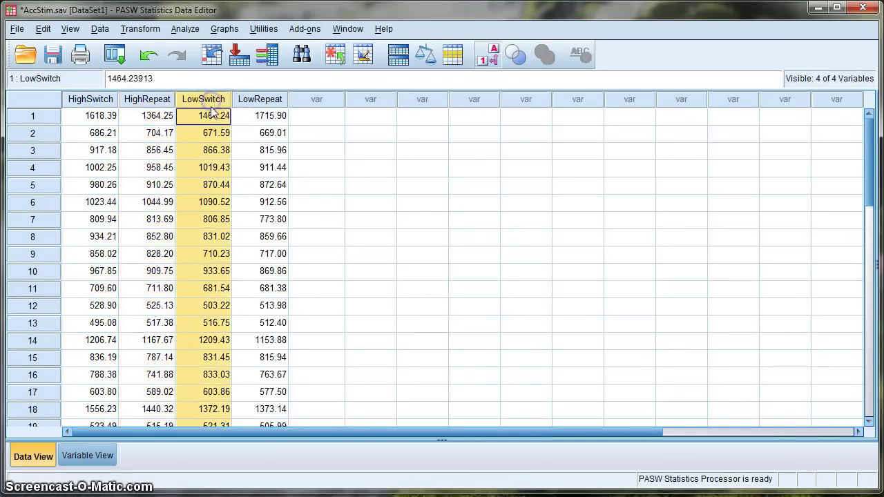
{"action": "left_click", "coordinate": [275, 105]}
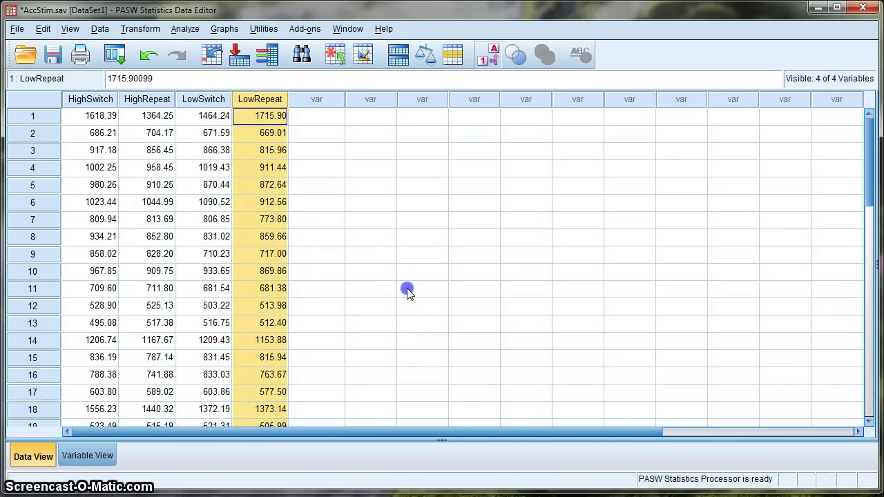
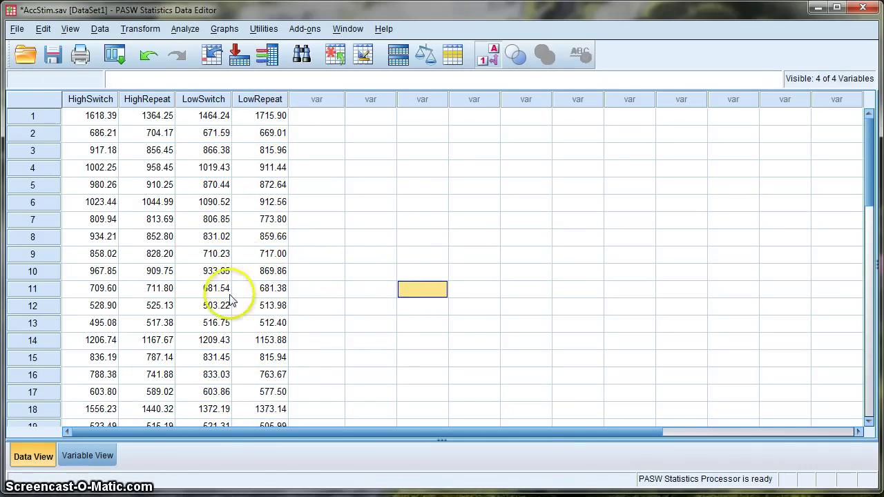
{"action": "scroll", "coordinate": [230, 303], "scroll_direction": "up", "scroll_amount": 3}
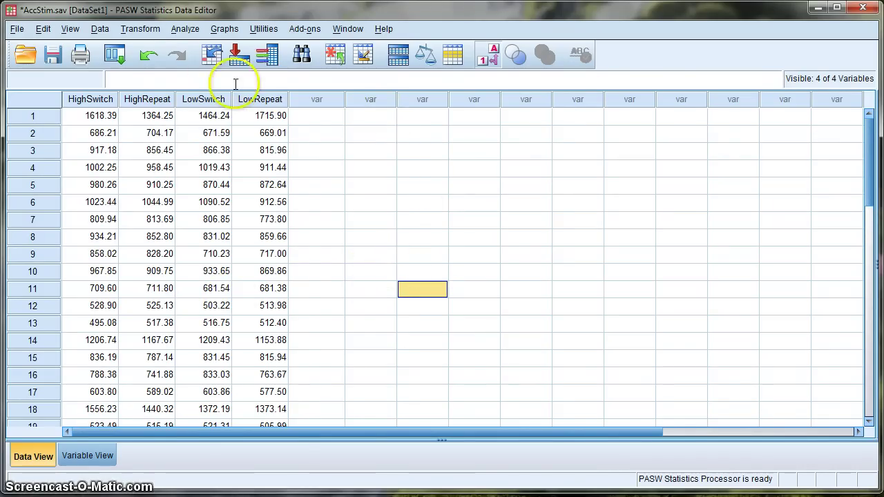
- Start a General Linear Model repeated measures analysis and reset its factor definitions to clear the old factors
{"action": "left_click", "coordinate": [185, 30]}
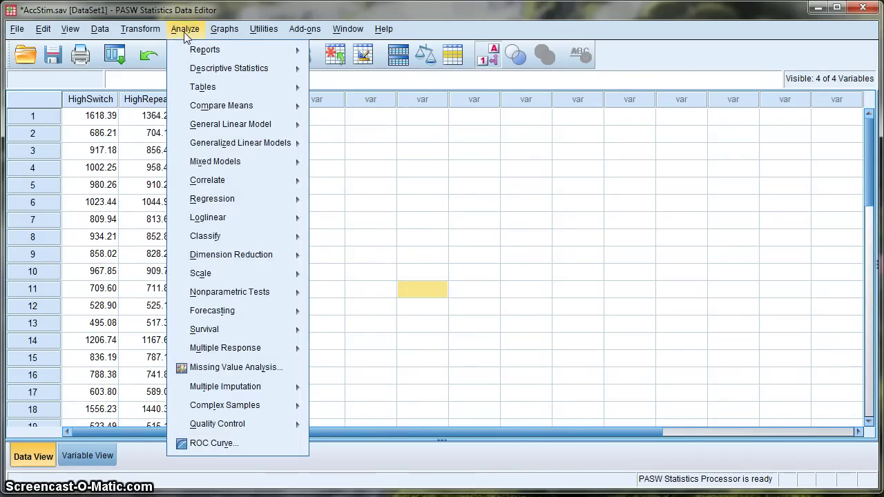
{"action": "mouse_move", "coordinate": [224, 124]}
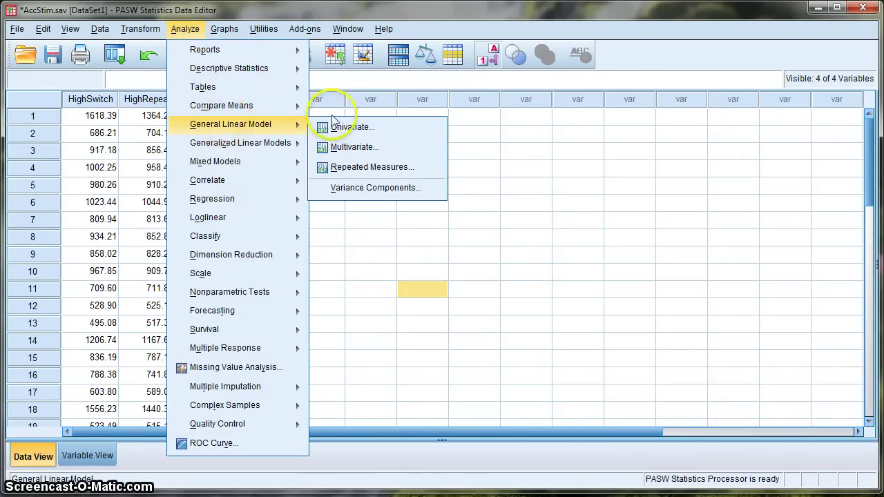
{"action": "left_click", "coordinate": [381, 171]}
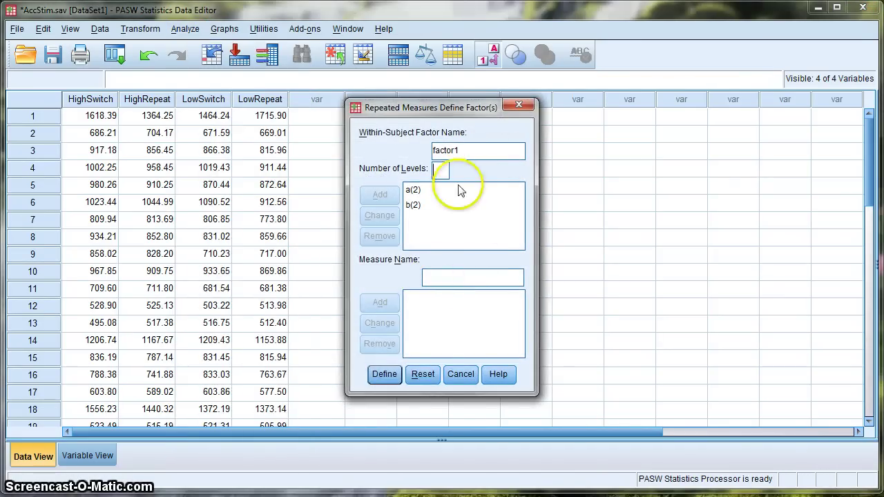
{"action": "left_click", "coordinate": [435, 384]}
{"action": "left_click_drag", "start_coordinate": [458, 108], "coordinate": [432, 71]}
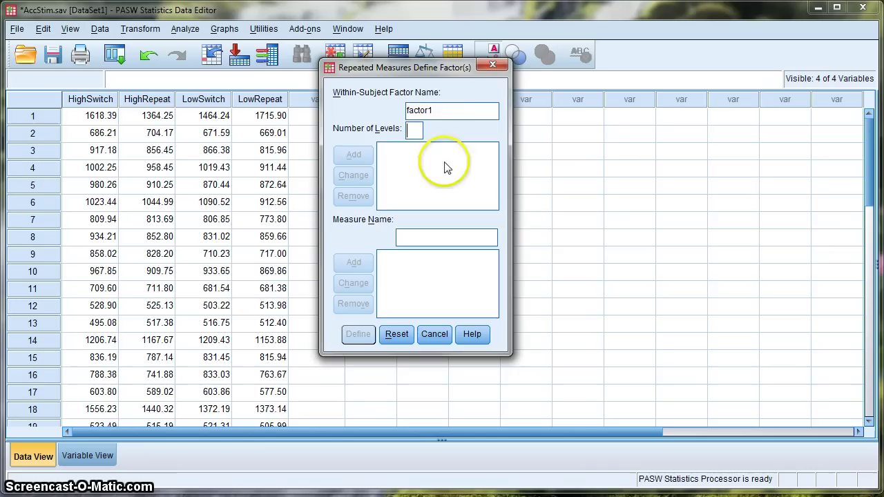
- Add a within-subject factor named WmLoad with 2 levels
{"action": "left_click", "coordinate": [449, 114]}
{"action": "left_click_drag", "start_coordinate": [452, 115], "coordinate": [397, 116]}
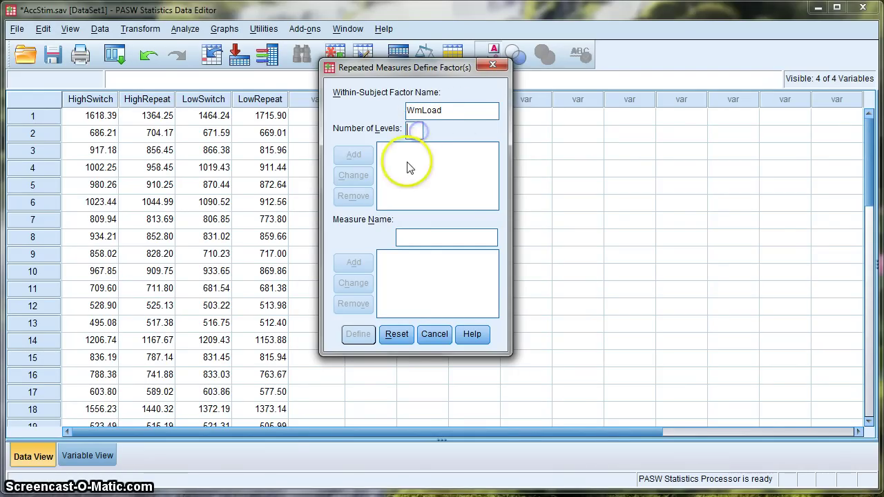
{"action": "type", "text": "2"}
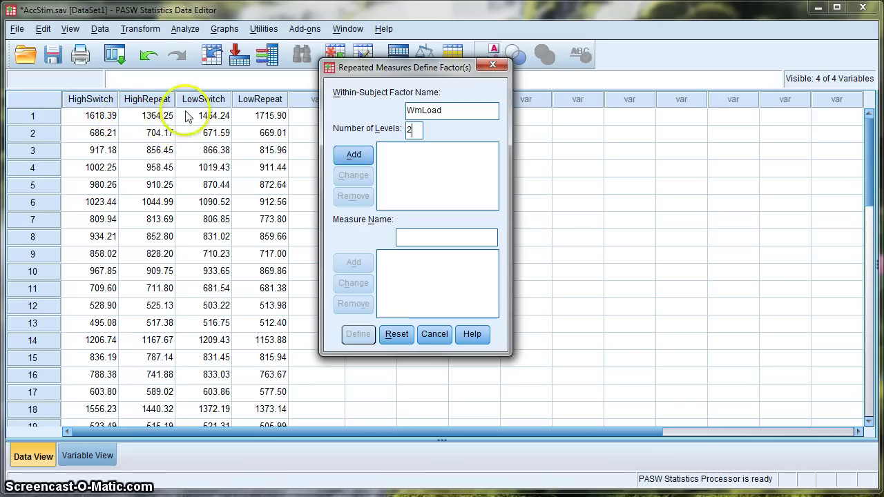
{"action": "left_click", "coordinate": [363, 157]}
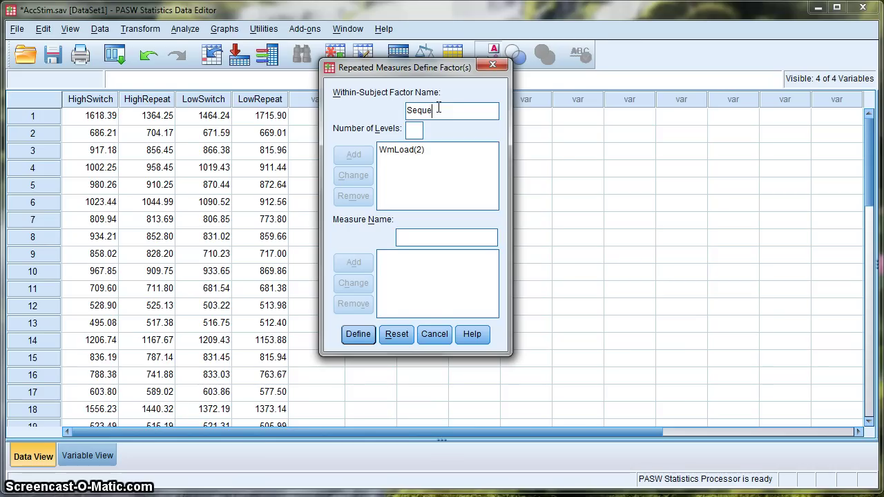
- Add a within-subject factor named Sequence with 2 levels and proceed to defining the repeated measures model
{"action": "left_click", "coordinate": [415, 129]}
{"action": "type", "text": "2"}
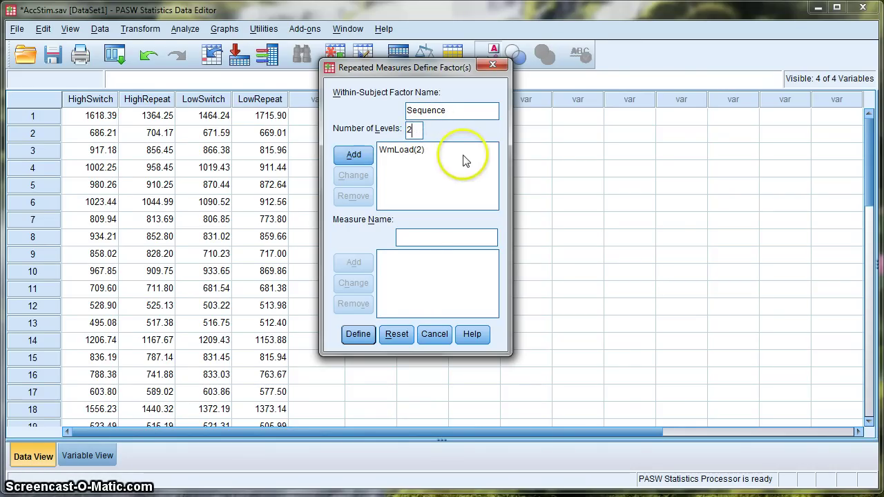
{"action": "left_click", "coordinate": [354, 154]}
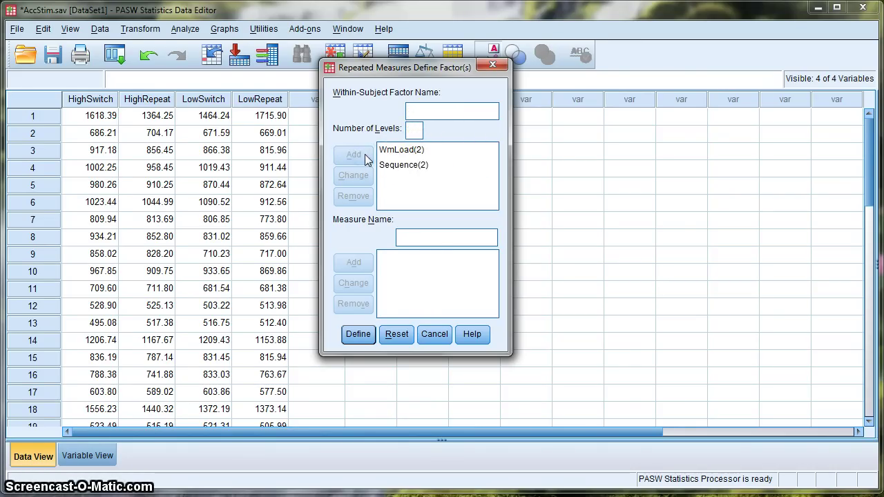
{"action": "left_click", "coordinate": [358, 335]}
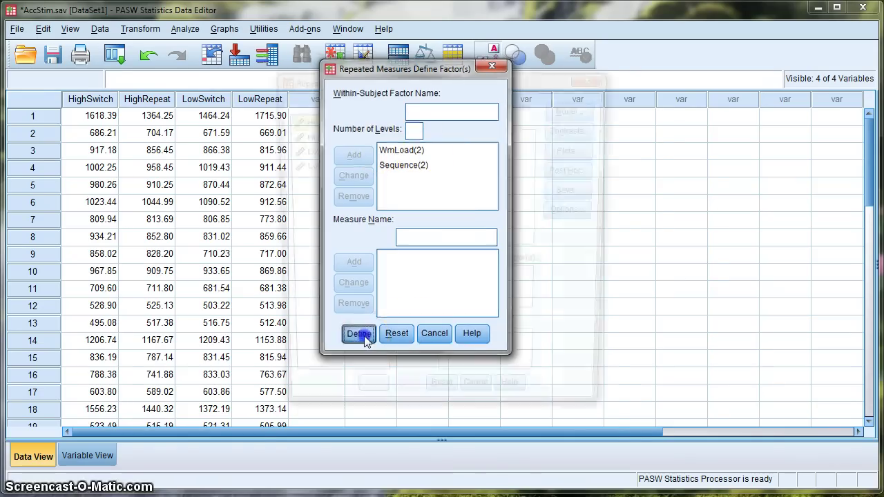
{"action": "left_click_drag", "start_coordinate": [478, 79], "coordinate": [641, 57]}
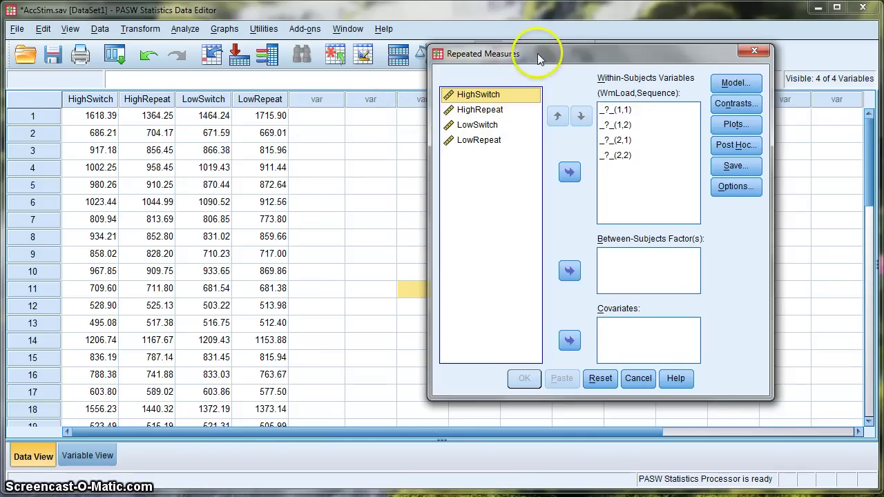
{"action": "left_click_drag", "start_coordinate": [539, 63], "coordinate": [195, 116]}
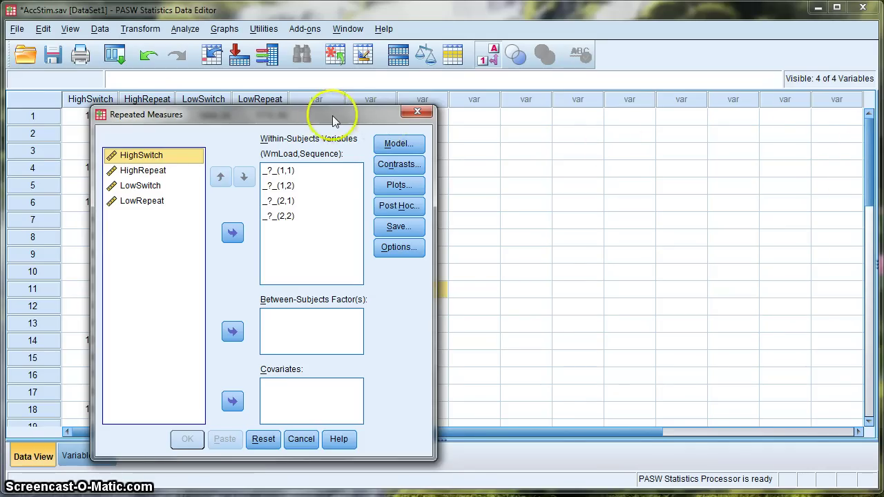
{"action": "left_click_drag", "start_coordinate": [327, 116], "coordinate": [593, 66]}
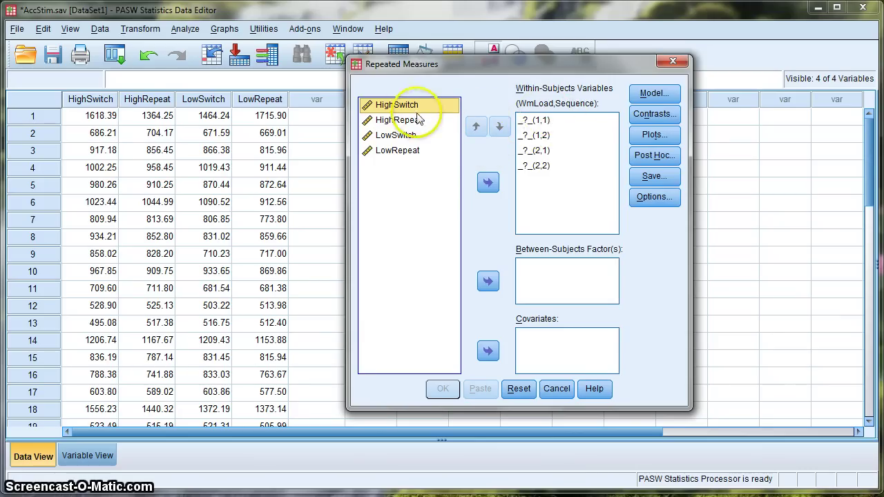
{"action": "left_click", "coordinate": [405, 151], "text": "shift"}
{"action": "left_click", "coordinate": [487, 183]}
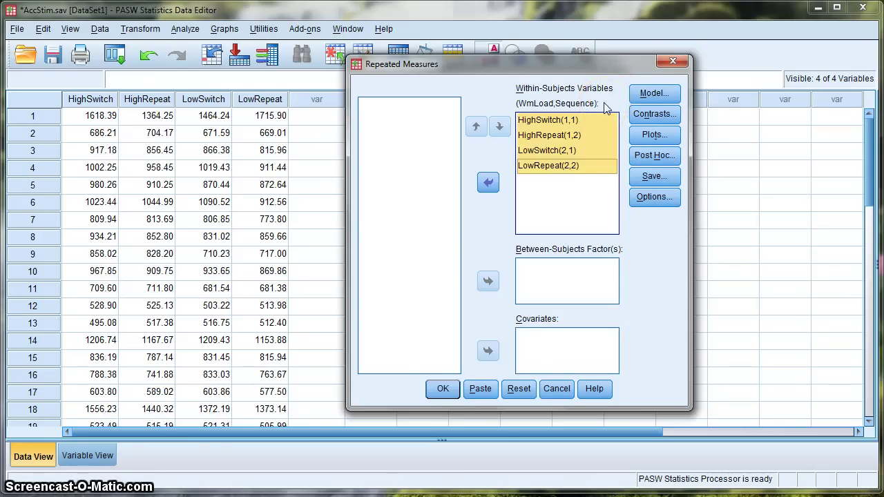
{"action": "left_click", "coordinate": [488, 183]}
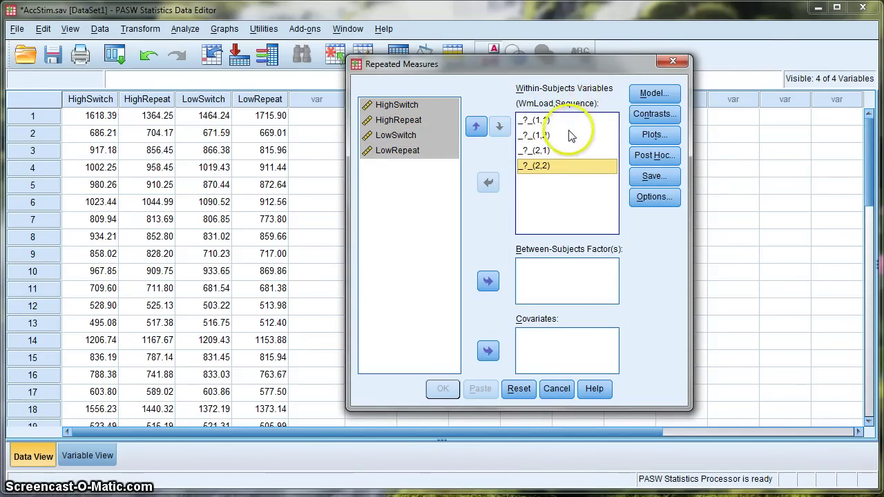
- Assign HighSwitch to cell (1,1), HighRepeat to (1,2), LowSwitch to (2,1) and LowRepeat to (2,2) as within-subjects variables
{"action": "left_click", "coordinate": [401, 105]}
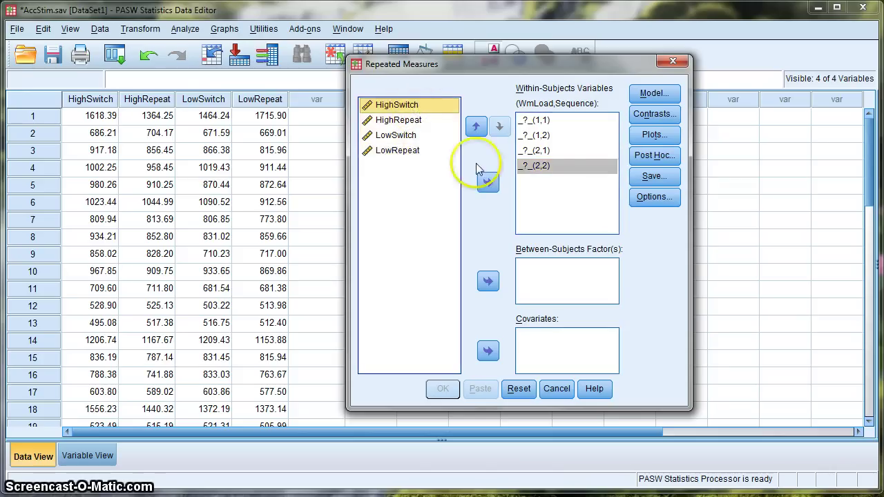
{"action": "left_click", "coordinate": [545, 122]}
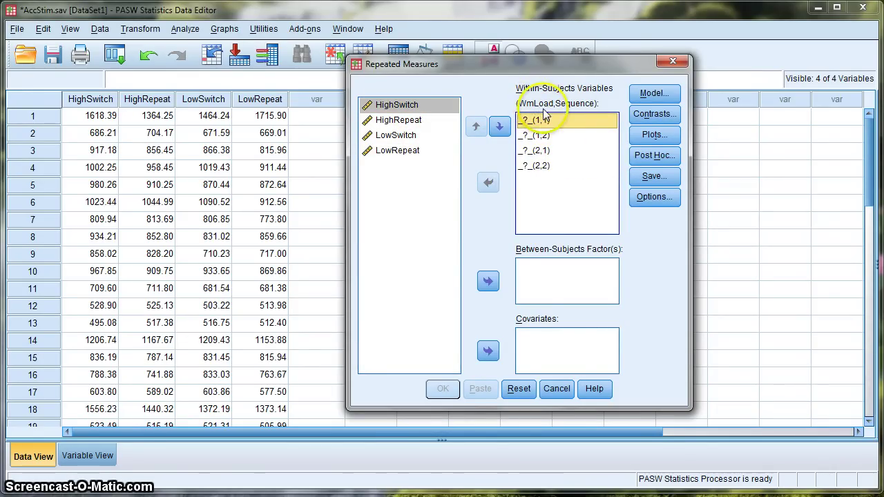
{"action": "left_click", "coordinate": [419, 104]}
{"action": "left_click", "coordinate": [490, 183]}
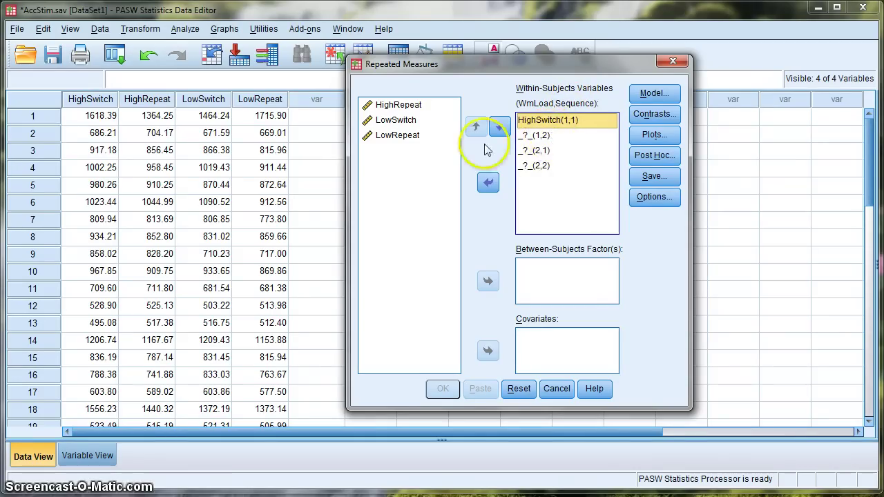
{"action": "left_click", "coordinate": [423, 110]}
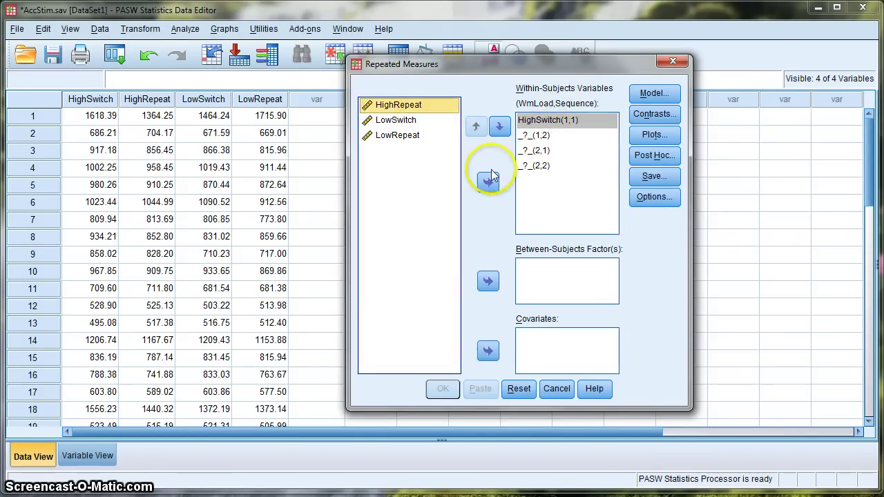
{"action": "left_click", "coordinate": [489, 183]}
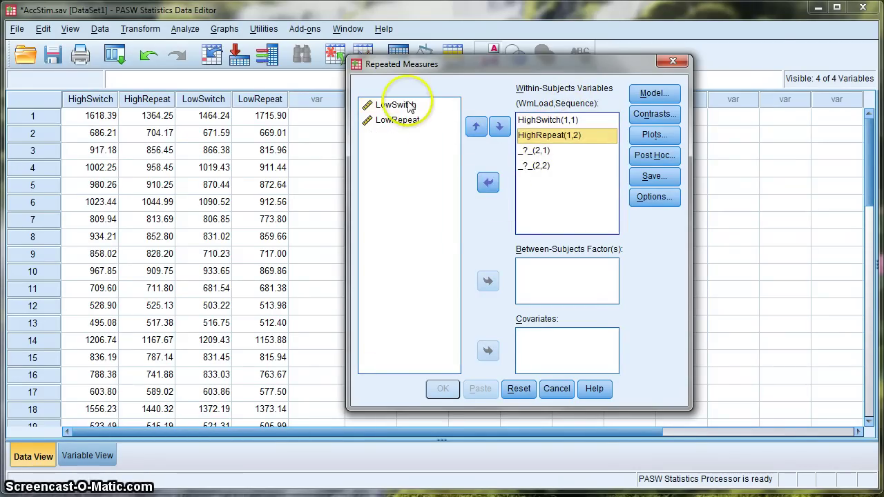
{"action": "left_click", "coordinate": [411, 121], "text": "shift"}
{"action": "left_click", "coordinate": [488, 183]}
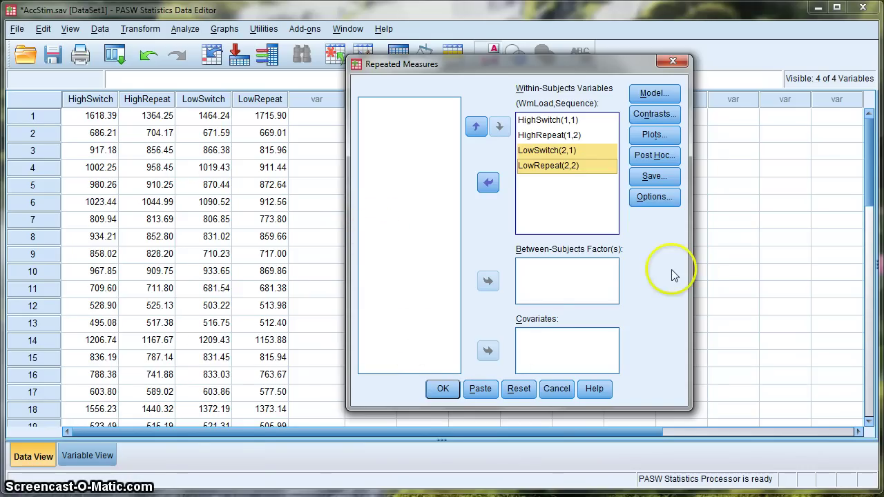
- Request estimated marginal means for WmLoad, Sequence and WmLoad*Sequence, plus descriptive statistics
{"action": "left_click", "coordinate": [659, 199]}
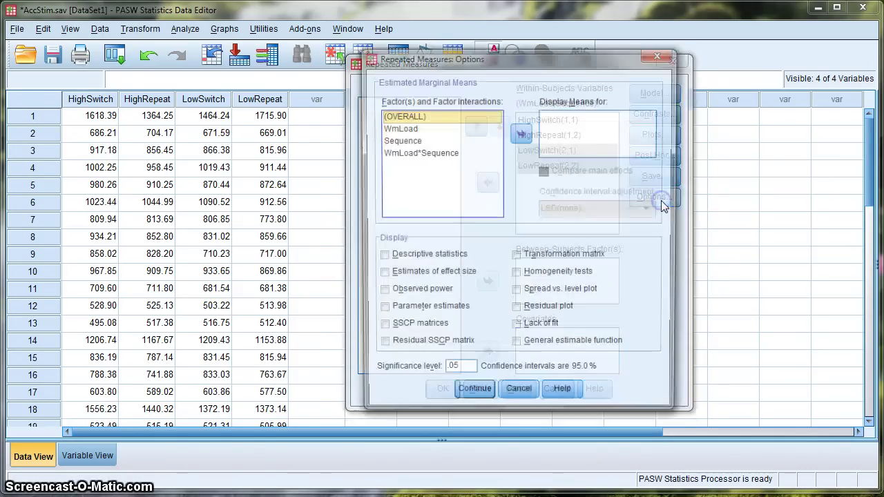
{"action": "left_click_drag", "start_coordinate": [493, 57], "coordinate": [407, 51]}
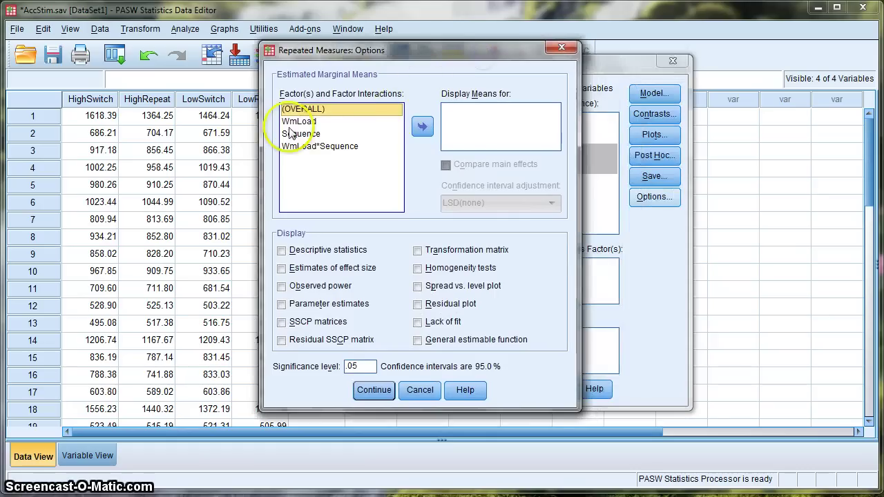
{"action": "left_click_drag", "start_coordinate": [294, 121], "coordinate": [308, 151]}
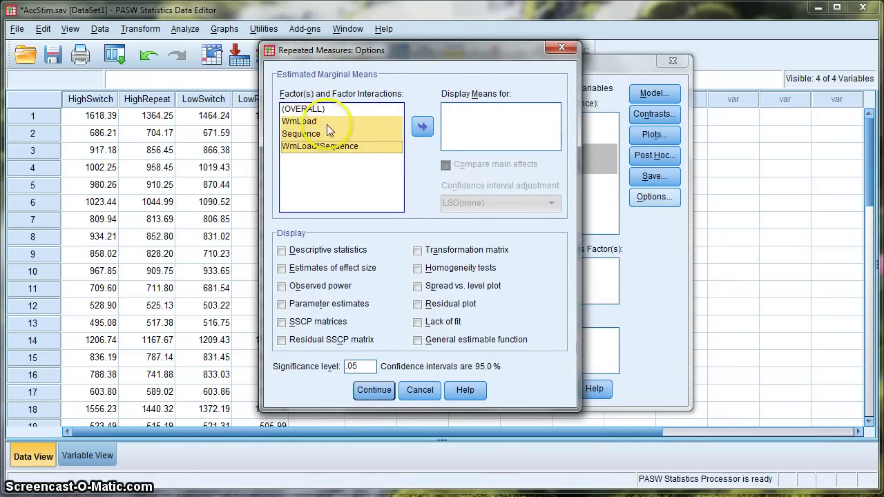
{"action": "left_click", "coordinate": [423, 127]}
{"action": "left_click", "coordinate": [503, 110]}
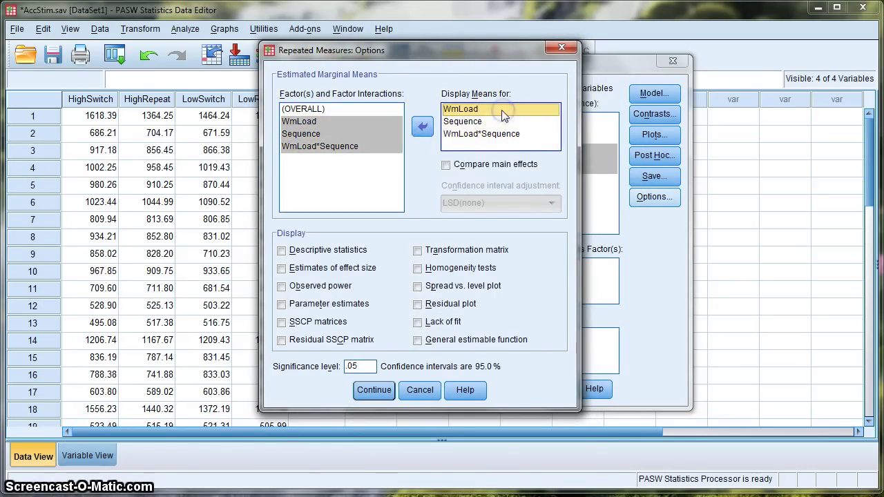
{"action": "left_click", "coordinate": [487, 123]}
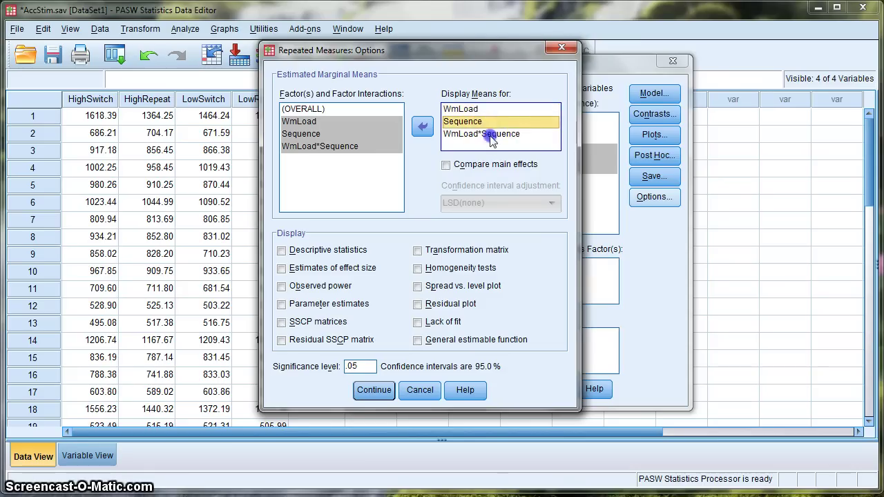
{"action": "left_click", "coordinate": [490, 135]}
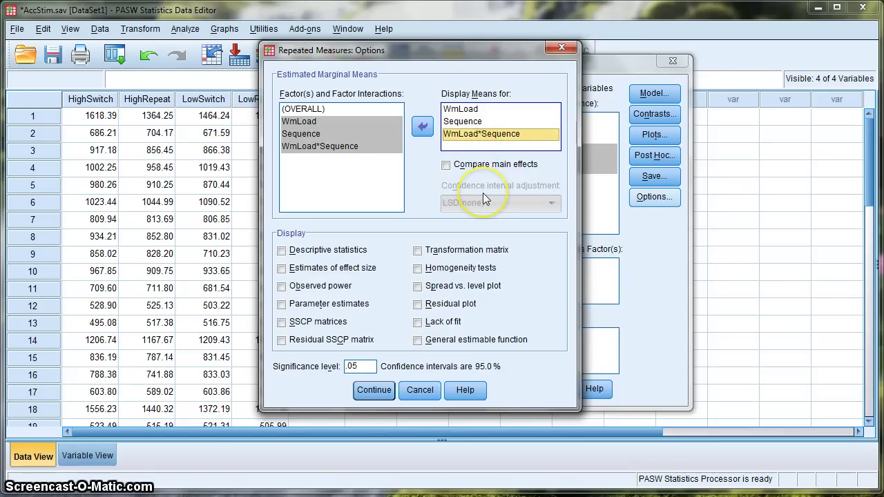
{"action": "left_click", "coordinate": [282, 251]}
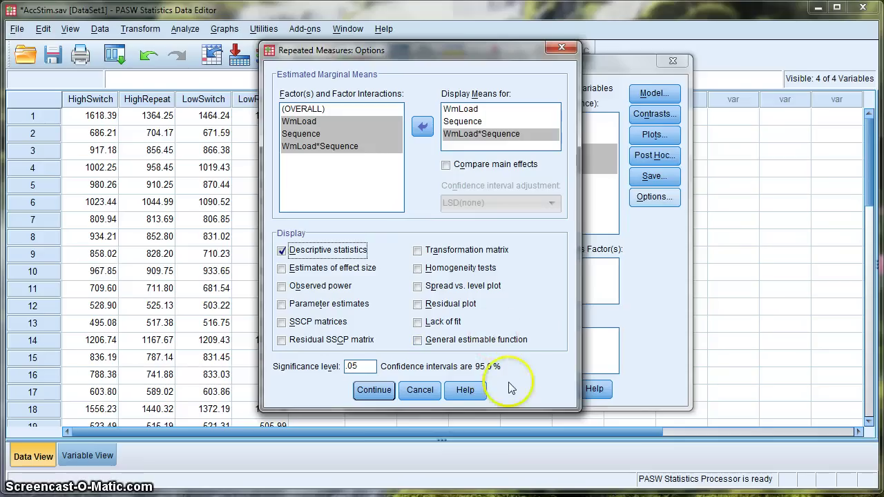
{"action": "left_click", "coordinate": [379, 392]}
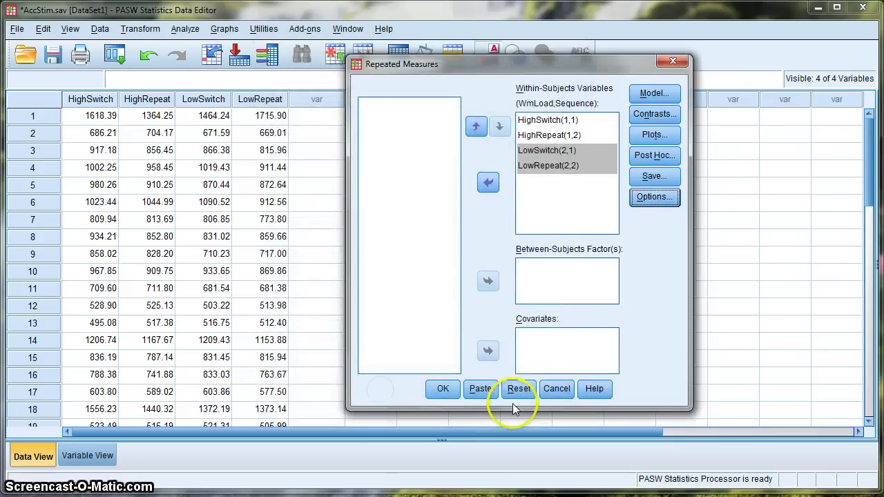
- Add a profile plot with Sequence on the horizontal axis and WmLoad as separate lines, and run the analysis
{"action": "left_click", "coordinate": [653, 135]}
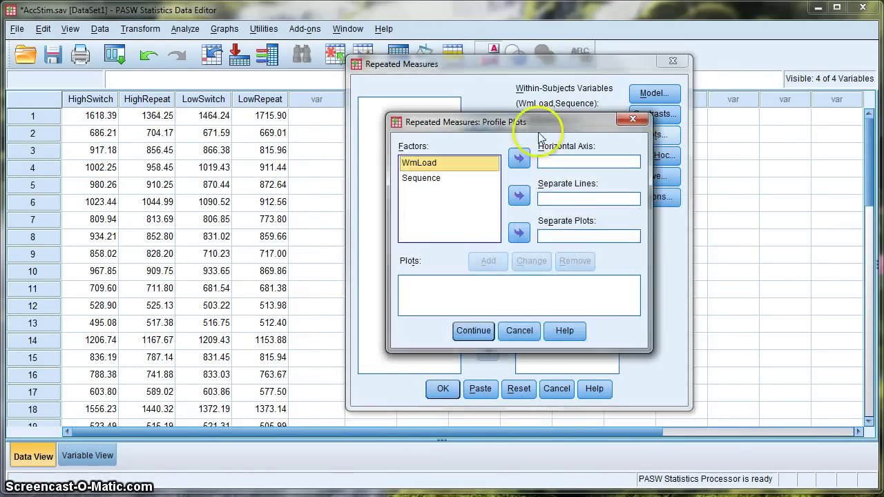
{"action": "left_click_drag", "start_coordinate": [526, 122], "coordinate": [464, 124]}
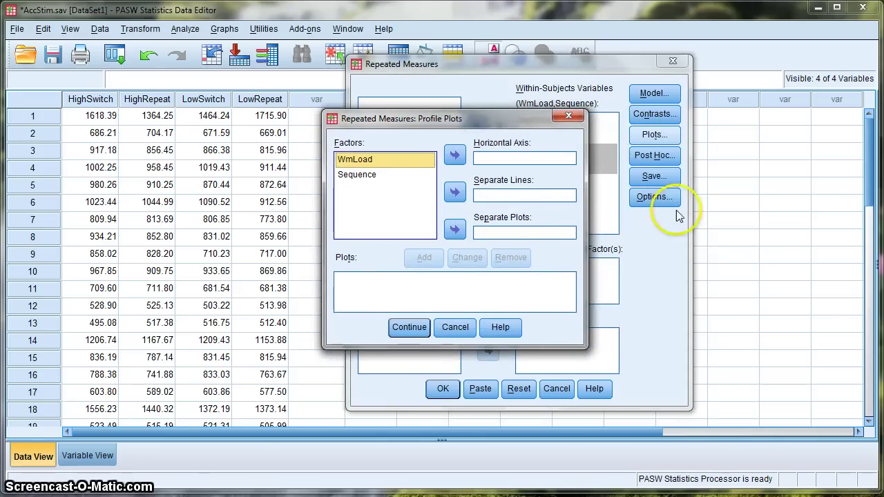
{"action": "left_click", "coordinate": [388, 175]}
{"action": "left_click", "coordinate": [454, 156]}
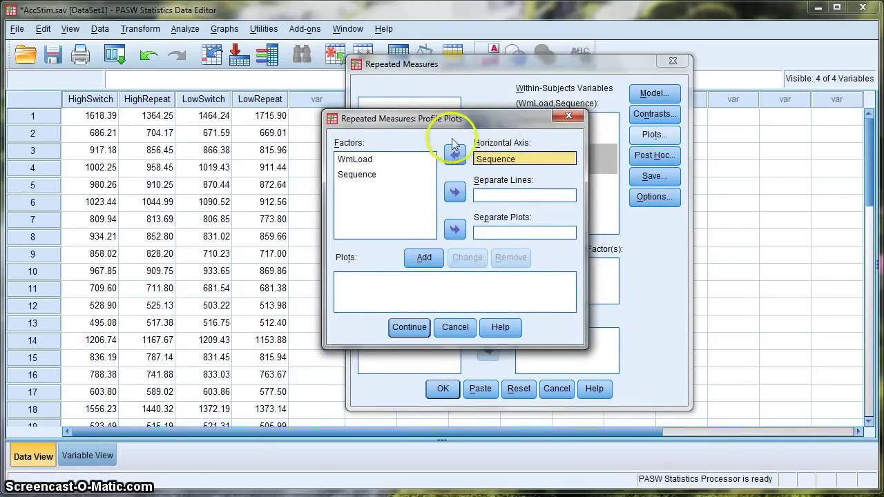
{"action": "left_click", "coordinate": [380, 161]}
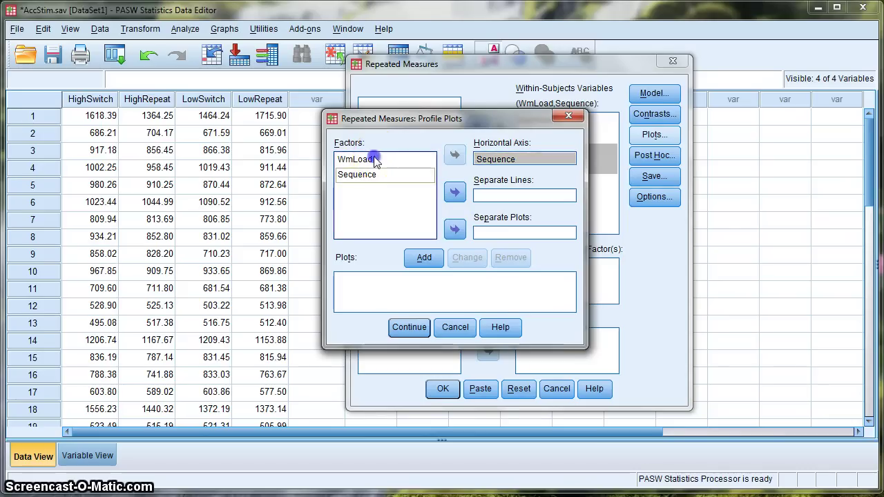
{"action": "left_click", "coordinate": [454, 192]}
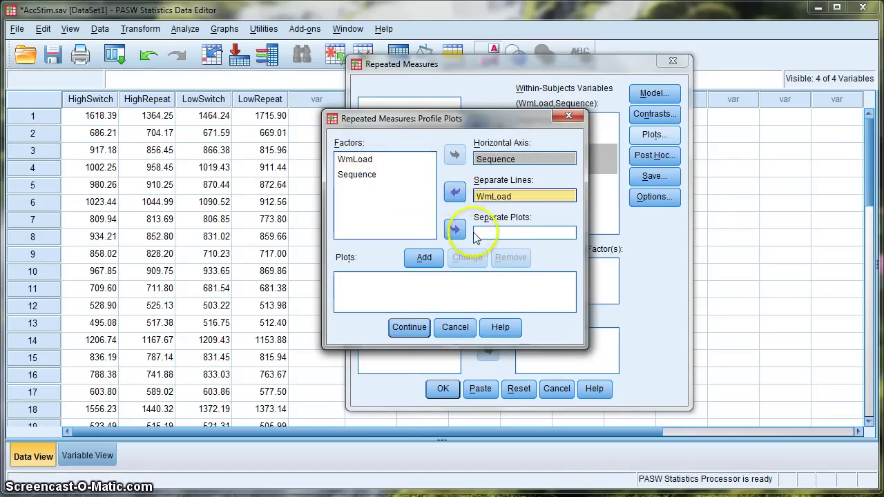
{"action": "left_click", "coordinate": [424, 258]}
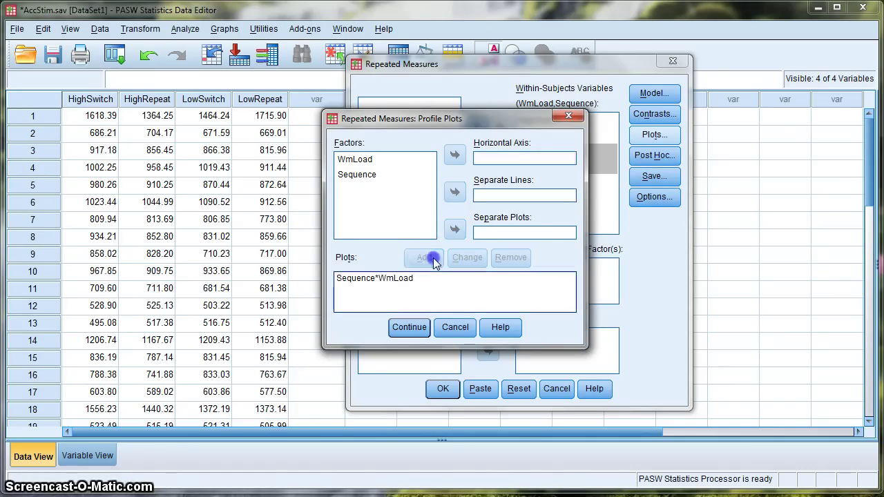
{"action": "left_click", "coordinate": [414, 330]}
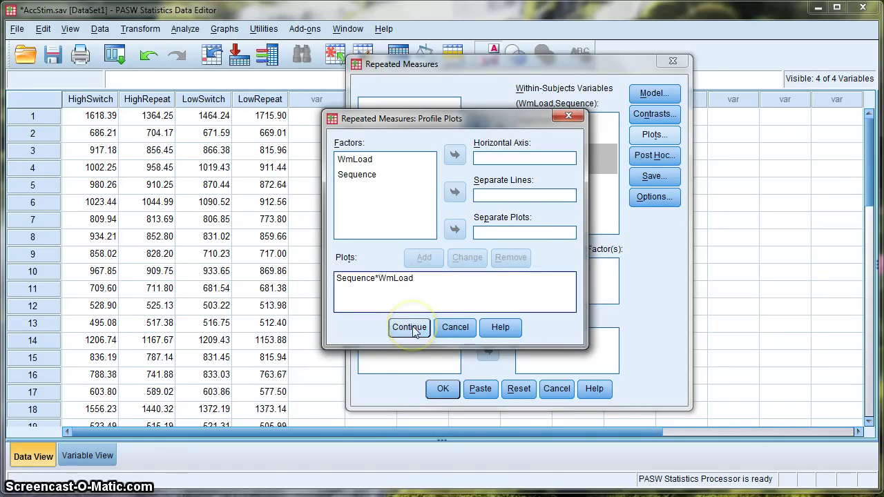
{"action": "left_click", "coordinate": [413, 330]}
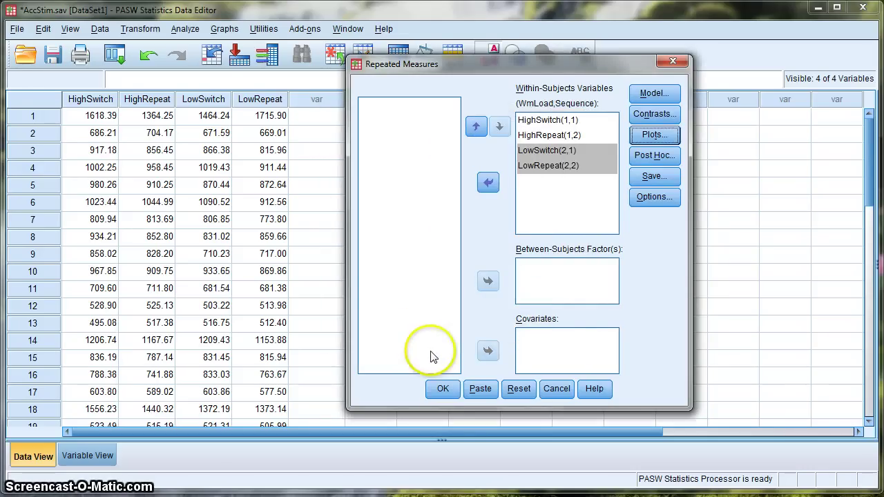
{"action": "left_click", "coordinate": [443, 389]}
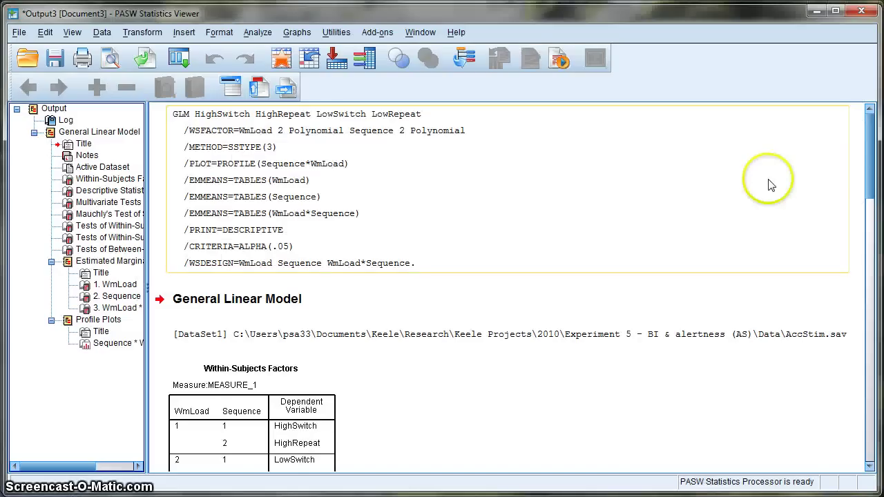
- Narrow the output outline and examine the Within-Subjects Factors, Descriptive Statistics and Tests of Within-Subjects Effects tables
{"action": "left_click_drag", "start_coordinate": [870, 145], "coordinate": [864, 177]}
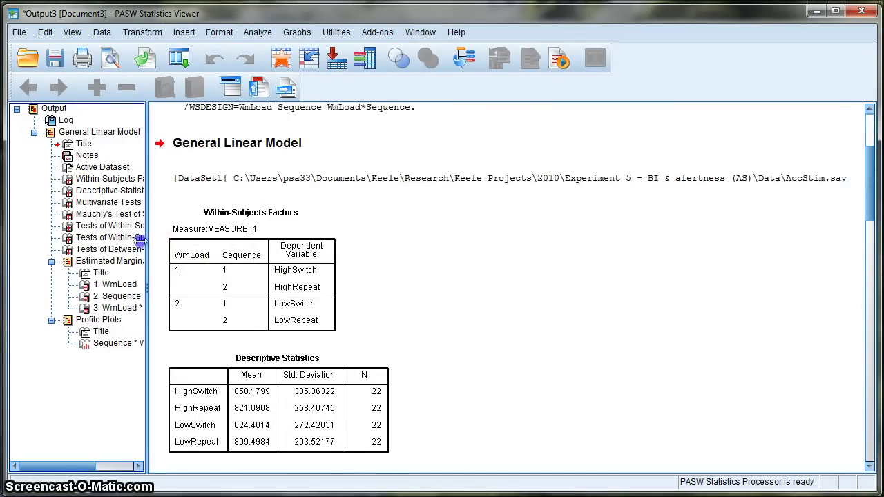
{"action": "left_click_drag", "start_coordinate": [58, 233], "coordinate": [52, 233]}
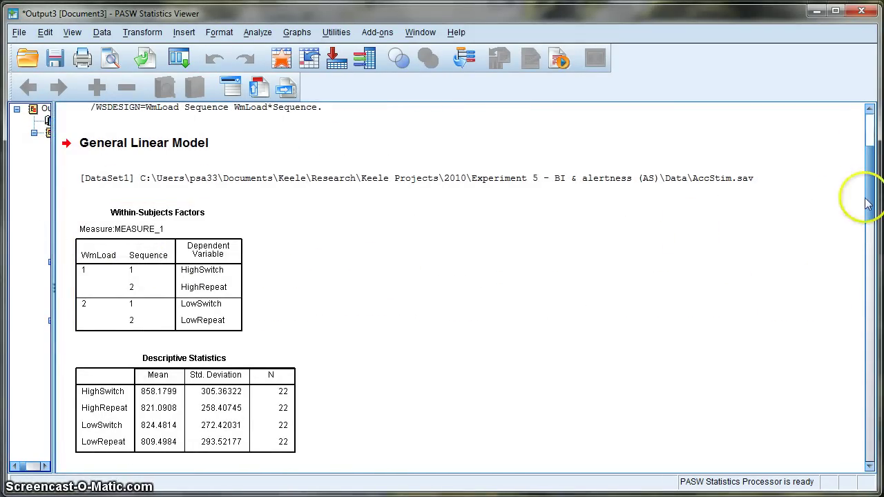
{"action": "scroll", "coordinate": [868, 194], "scroll_direction": "down", "scroll_amount": 3}
{"action": "left_click", "coordinate": [212, 270]}
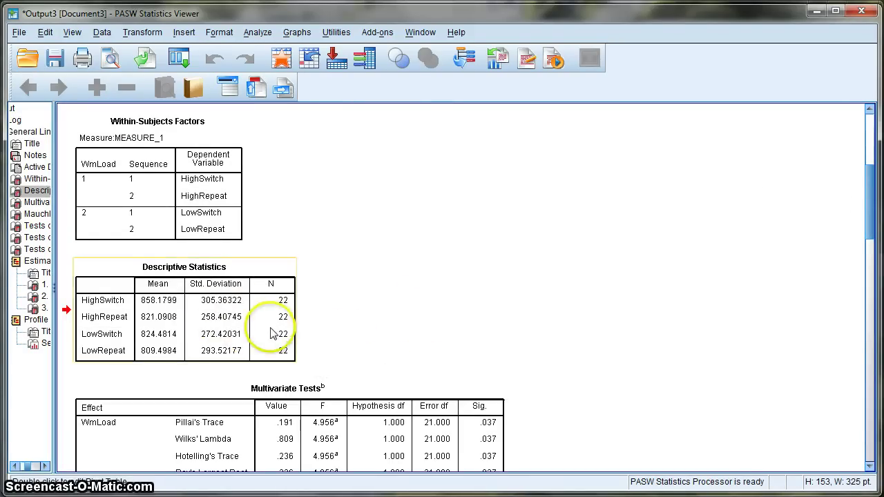
{"action": "left_click", "coordinate": [204, 346]}
{"action": "left_click_drag", "start_coordinate": [870, 195], "coordinate": [872, 328]}
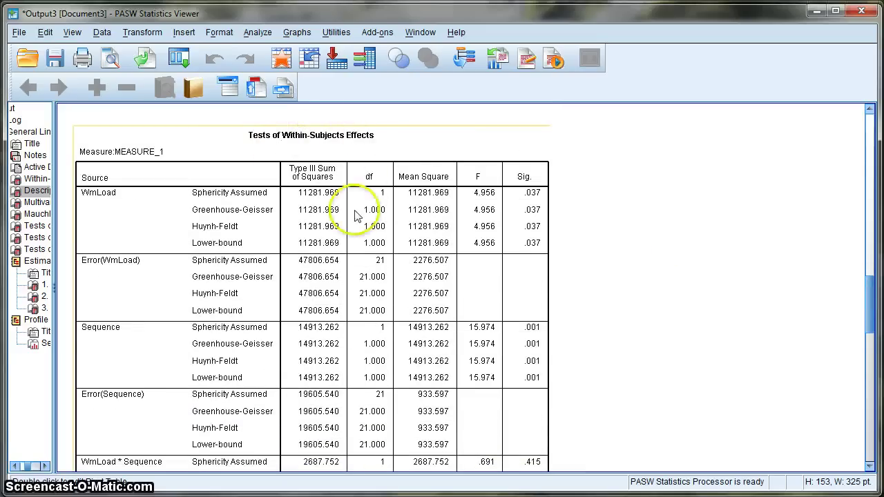
- Examine the WmLoad, Sequence and WmLoad * Sequence rows of the Tests of Within-Subjects Effects table alongside the profile plot
{"action": "scroll", "coordinate": [378, 193], "scroll_direction": "down", "scroll_amount": 1}
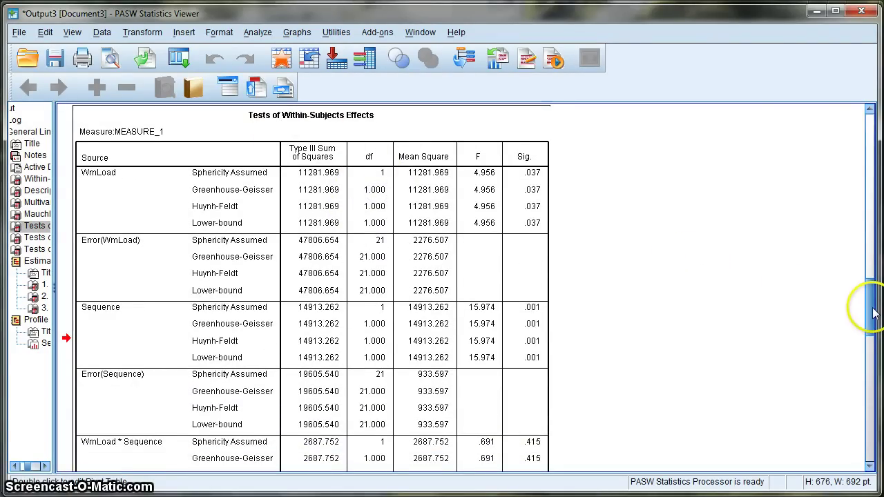
{"action": "left_click_drag", "start_coordinate": [873, 313], "coordinate": [873, 315]}
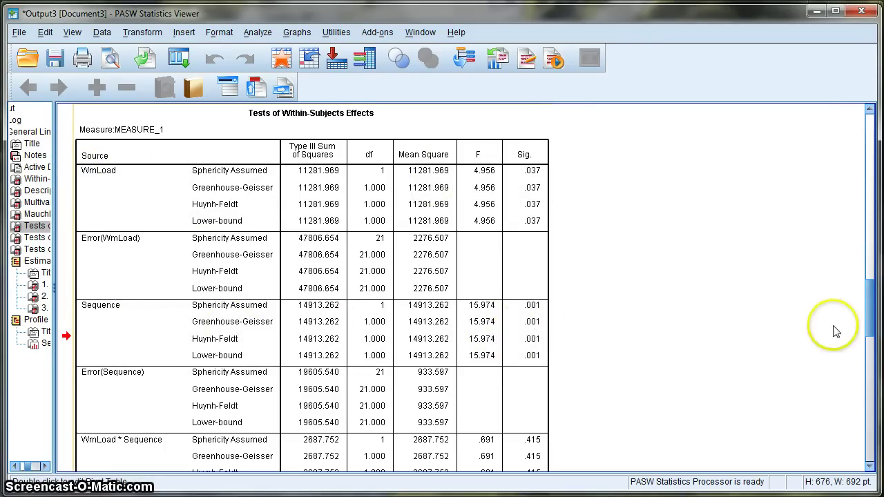
{"action": "left_click_drag", "start_coordinate": [870, 297], "coordinate": [869, 318]}
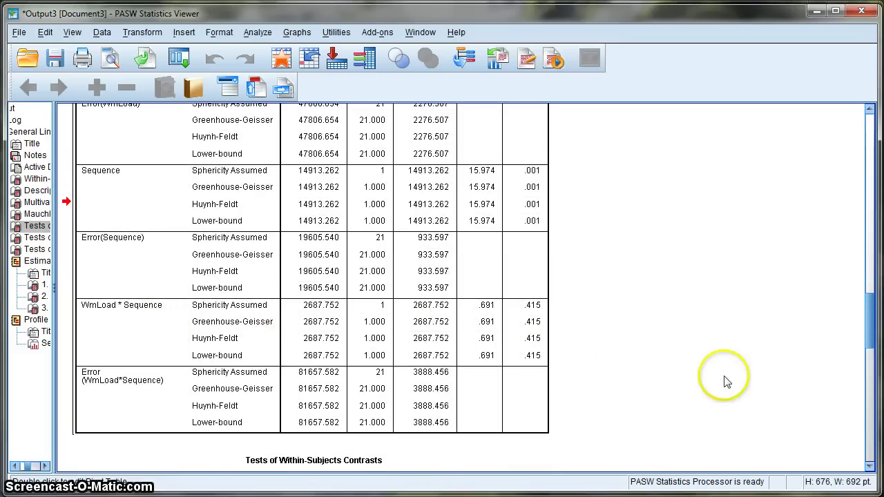
{"action": "left_click_drag", "start_coordinate": [872, 330], "coordinate": [875, 428]}
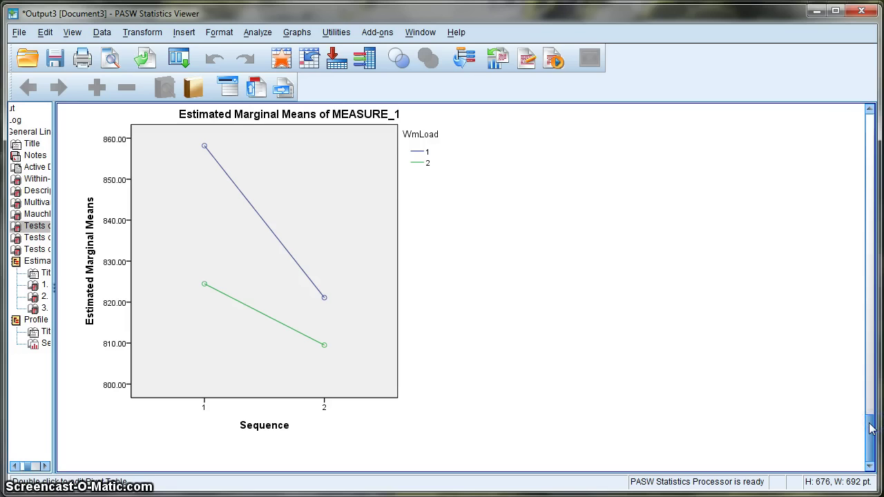
{"action": "left_click_drag", "start_coordinate": [871, 437], "coordinate": [867, 272]}
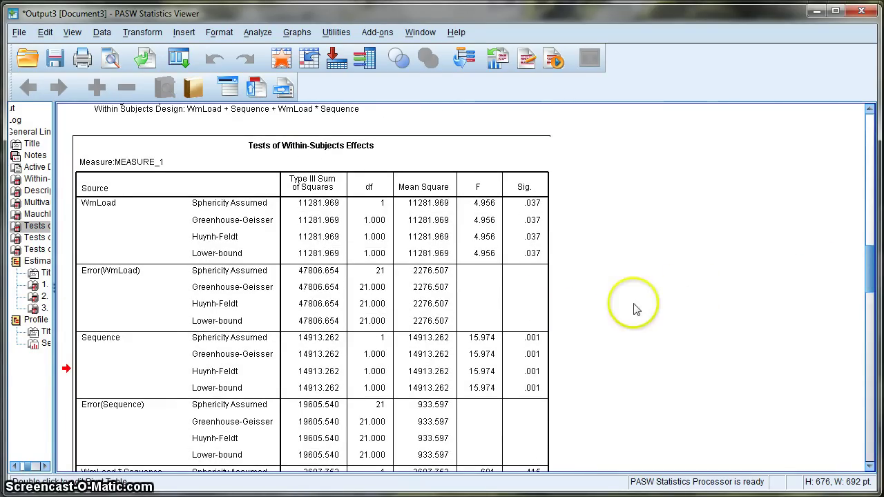
{"action": "left_click", "coordinate": [852, 286]}
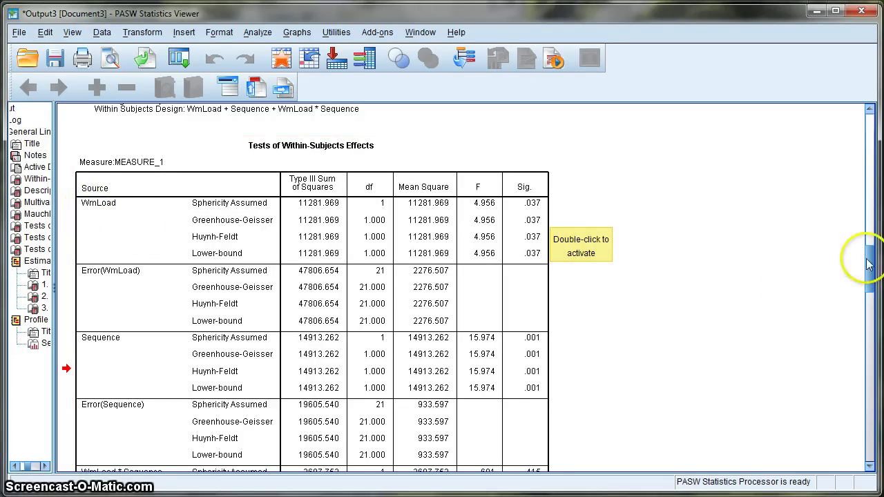
{"action": "scroll", "coordinate": [870, 264], "scroll_direction": "down", "scroll_amount": 3}
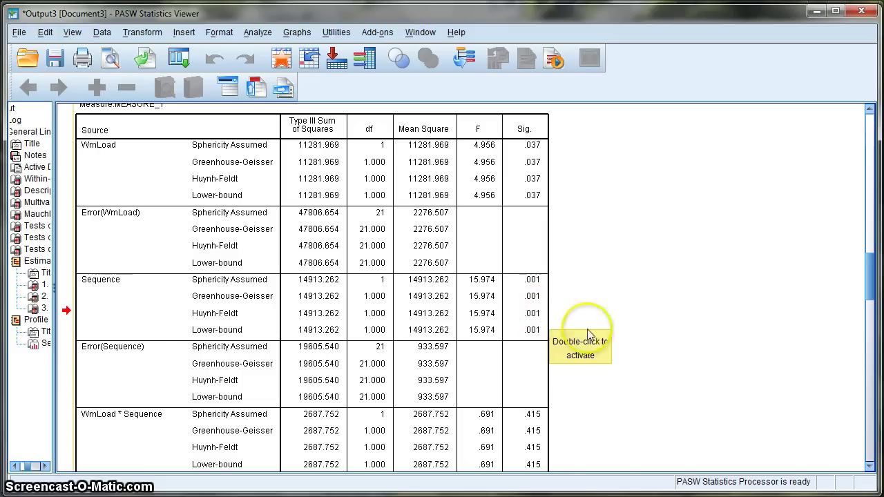
{"action": "scroll", "coordinate": [871, 284], "scroll_direction": "down", "scroll_amount": 3}
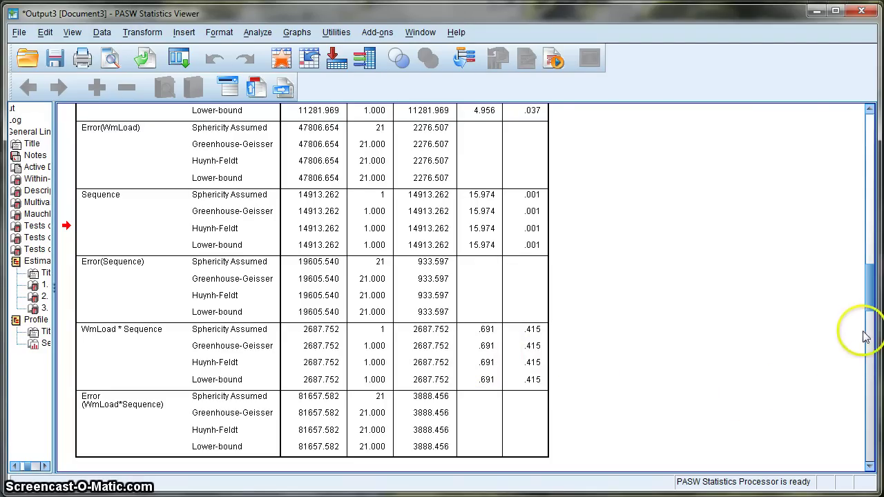
- Review the estimated marginal means tables for WmLoad, Sequence and WmLoad * Sequence, followed by the profile plot
{"action": "left_click_drag", "start_coordinate": [871, 295], "coordinate": [879, 355]}
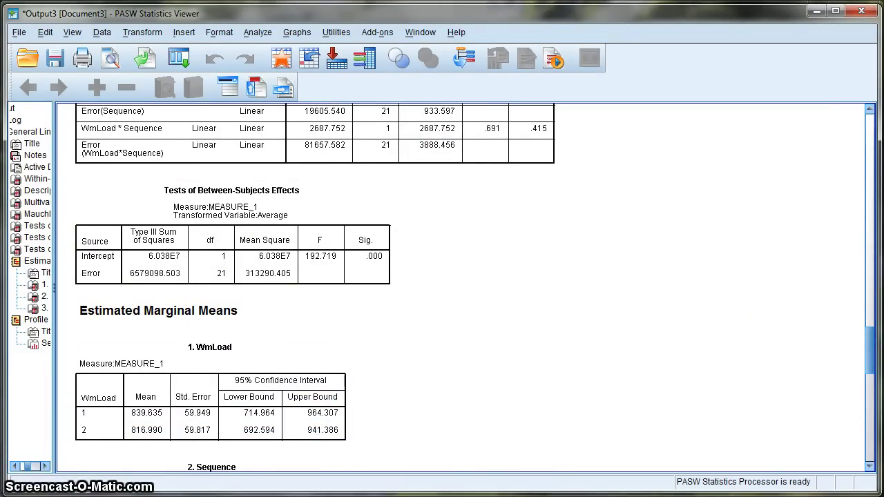
{"action": "scroll", "coordinate": [870, 355], "scroll_direction": "down", "scroll_amount": 2}
{"action": "left_click", "coordinate": [233, 382]}
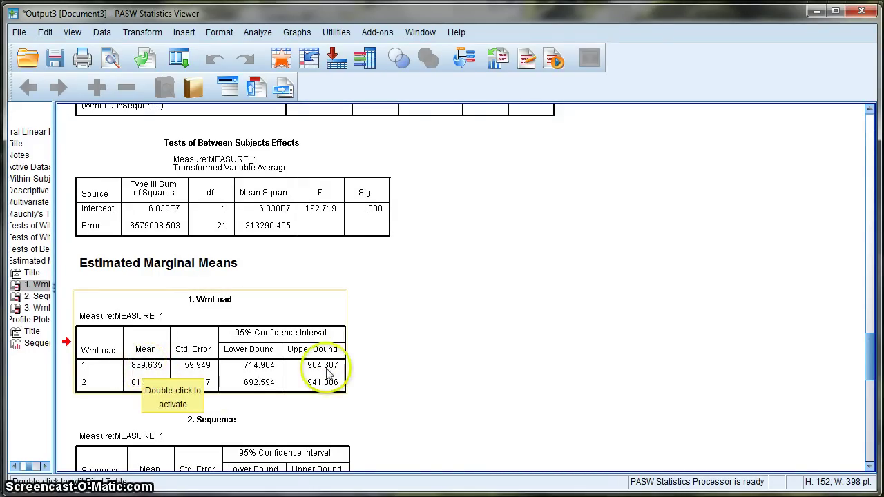
{"action": "left_click_drag", "start_coordinate": [867, 355], "coordinate": [868, 377]}
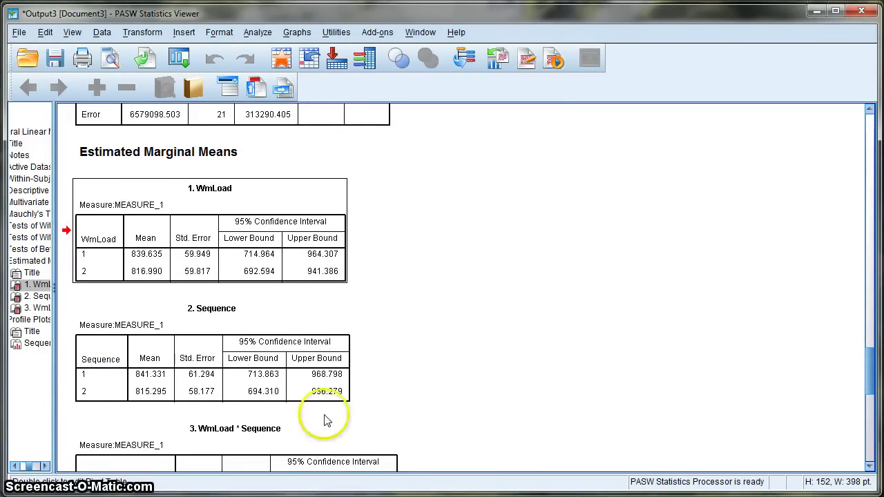
{"action": "left_click", "coordinate": [86, 377]}
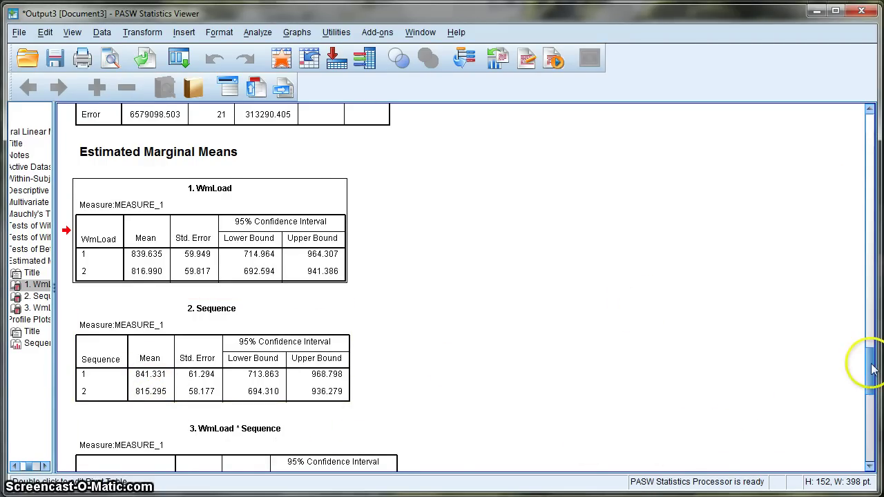
{"action": "left_click_drag", "start_coordinate": [871, 370], "coordinate": [870, 394]}
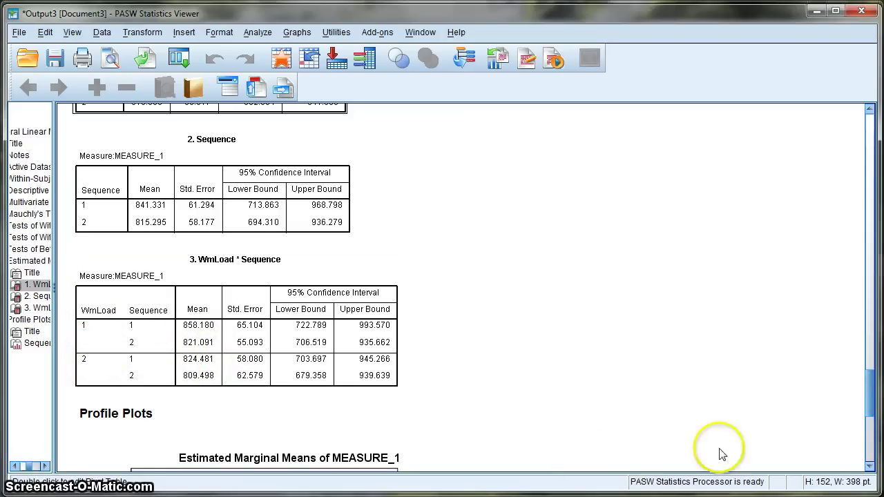
{"action": "scroll", "coordinate": [861, 394], "scroll_direction": "down", "scroll_amount": 5}
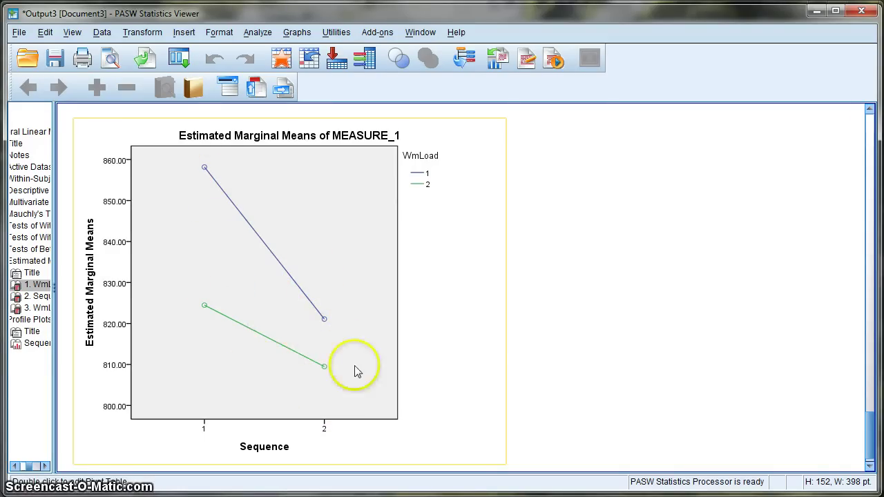
- Return to the Tests of Within-Subjects Effects table and re-read the degrees of freedom, F and significance values for each effect
{"action": "left_click_drag", "start_coordinate": [872, 438], "coordinate": [872, 288]}
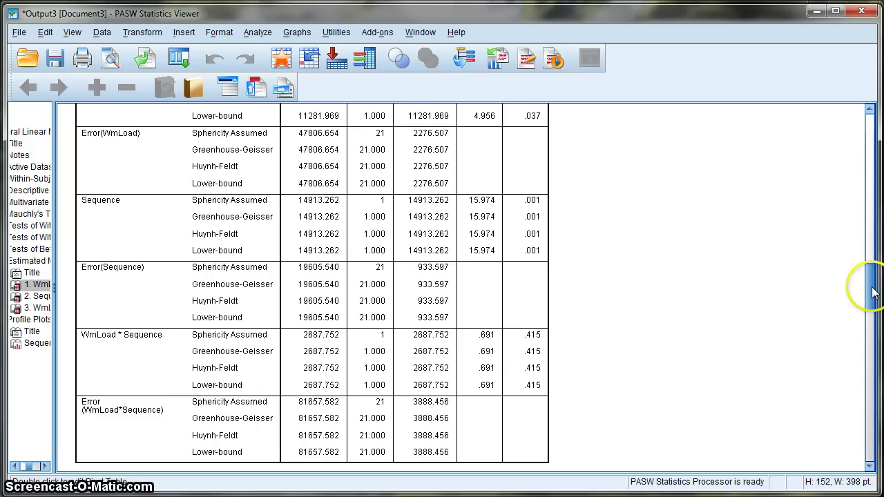
{"action": "left_click_drag", "start_coordinate": [872, 292], "coordinate": [867, 278]}
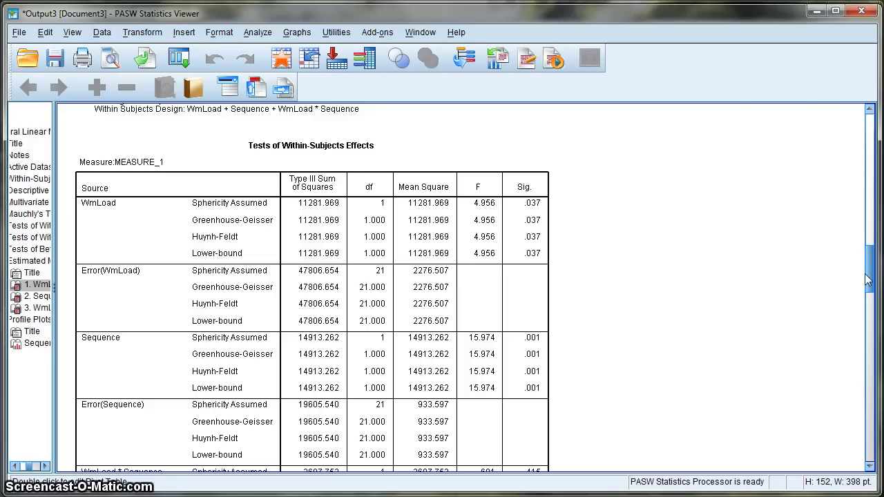
{"action": "left_click", "coordinate": [366, 207]}
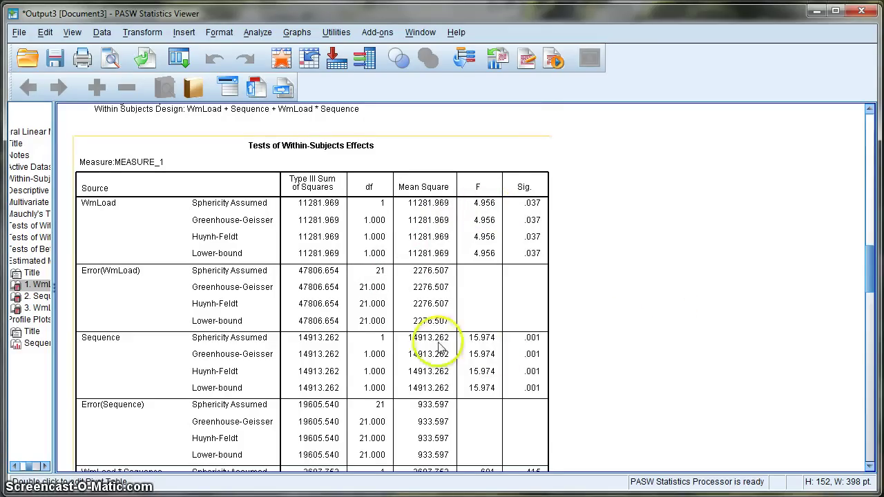
{"action": "scroll", "coordinate": [345, 354], "scroll_direction": "down", "scroll_amount": 3}
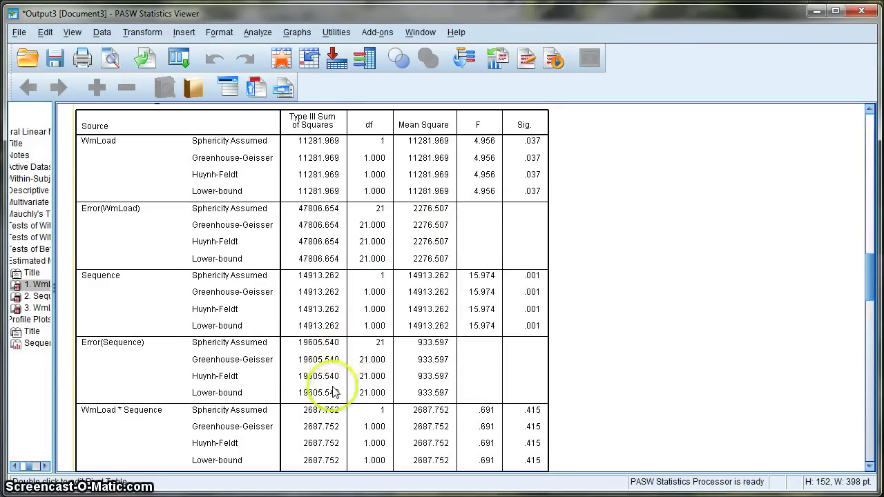